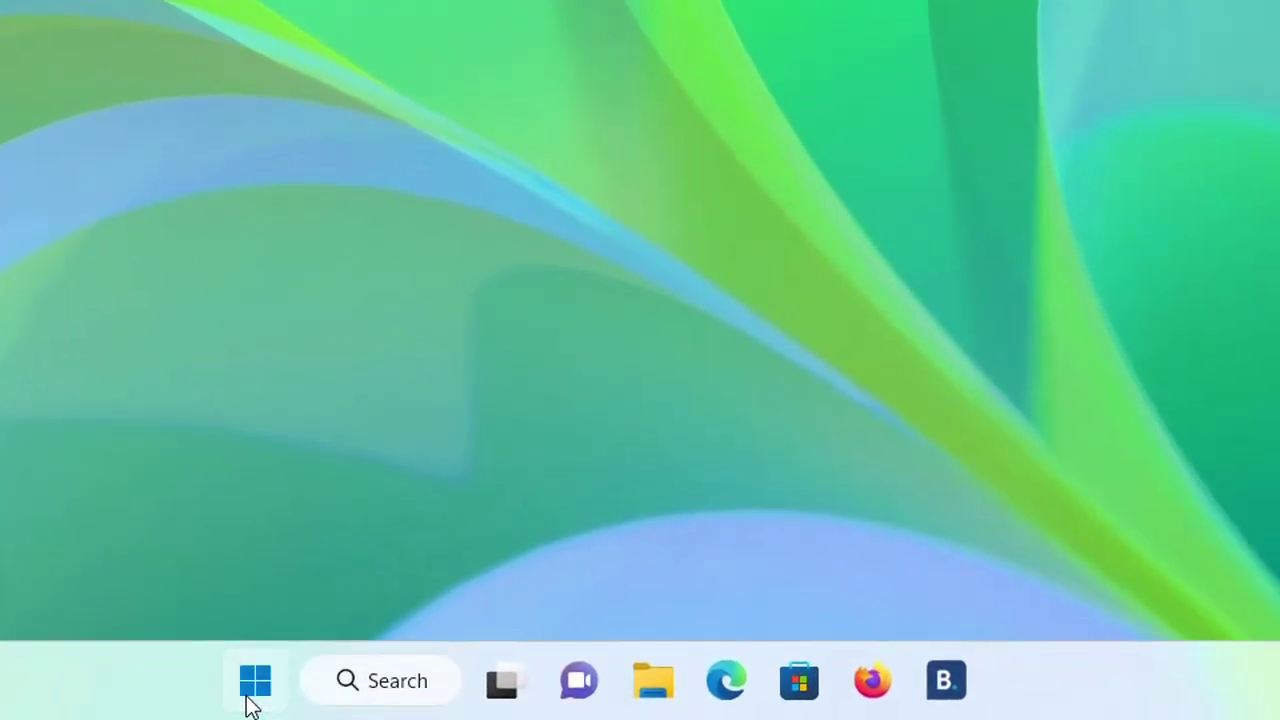
Search for 'settings' from the taskbar to launch the Windows Settings app.
click(254, 682)
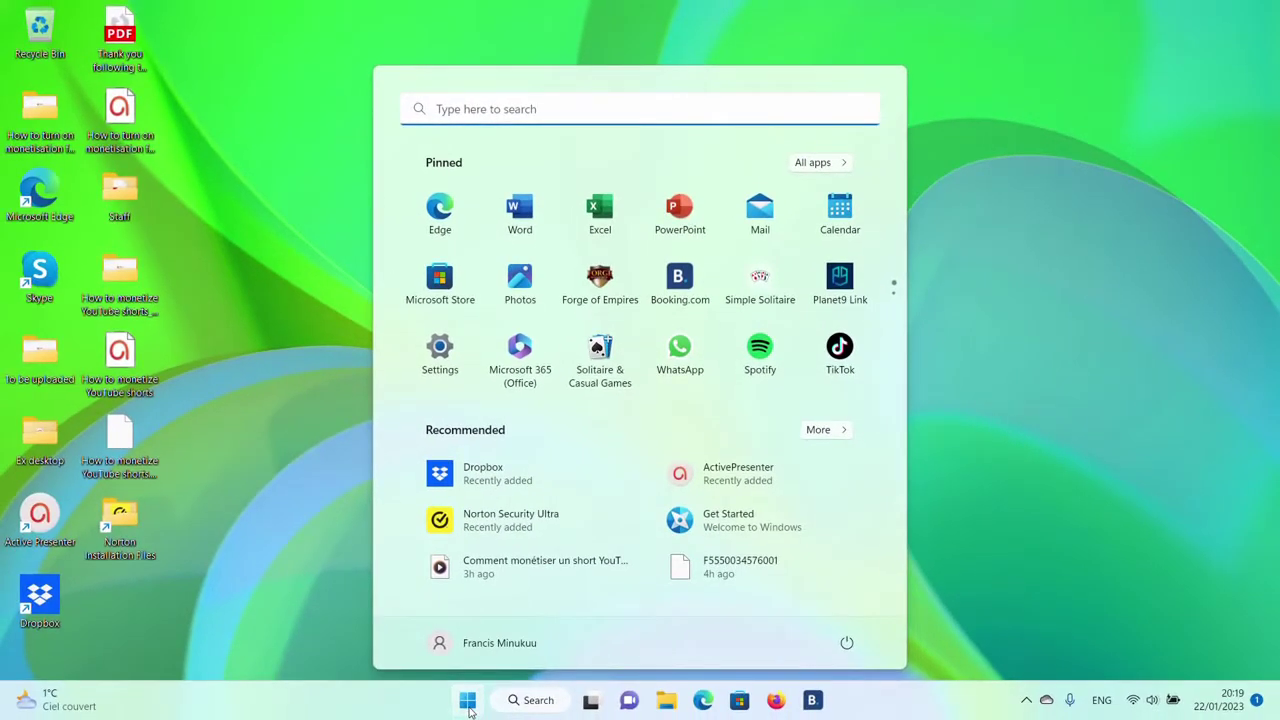
click(467, 702)
click(514, 702)
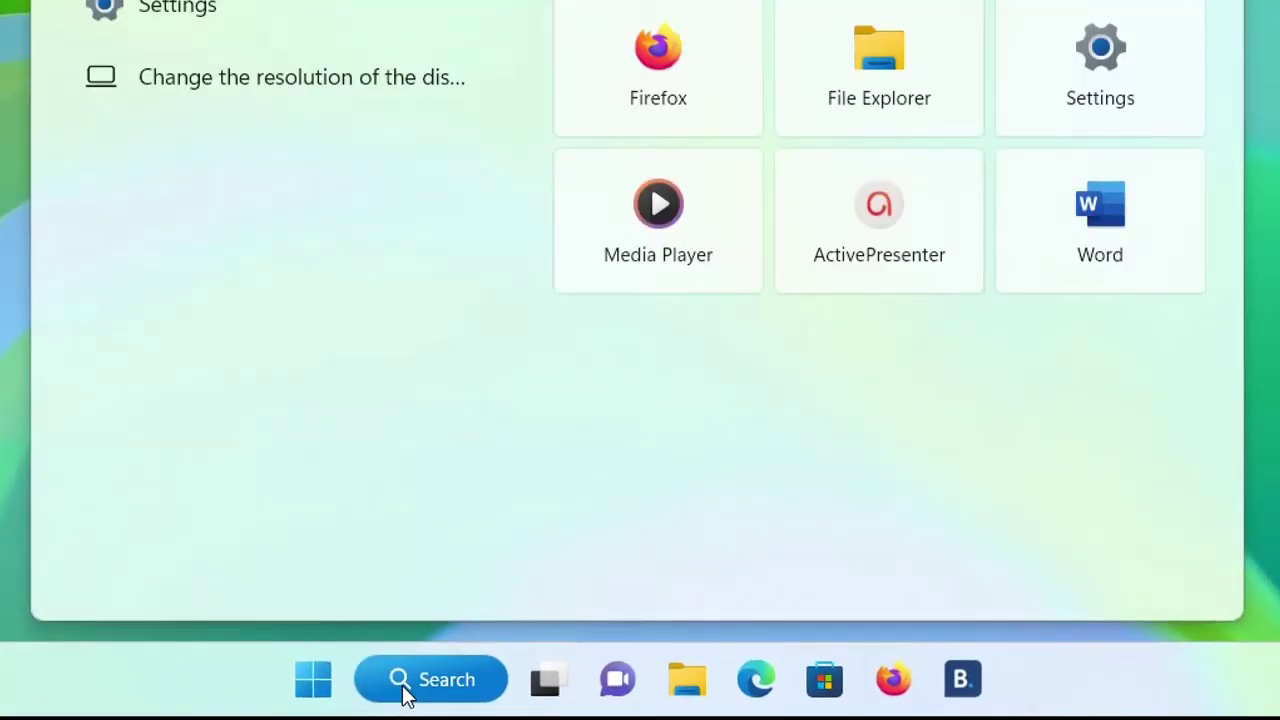
text(settings)
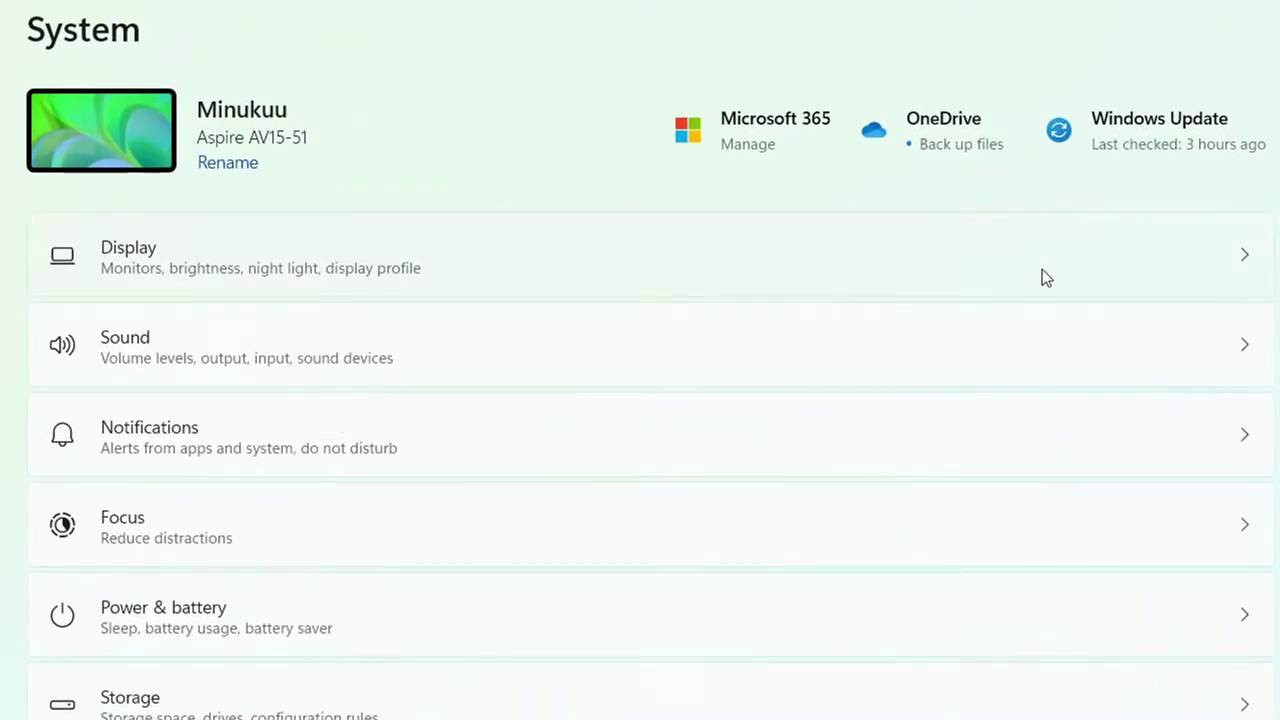
Go to the Display page and pick 125% (Recommended) from the Scale dropdown at 1920 × 1080.
click(1041, 269)
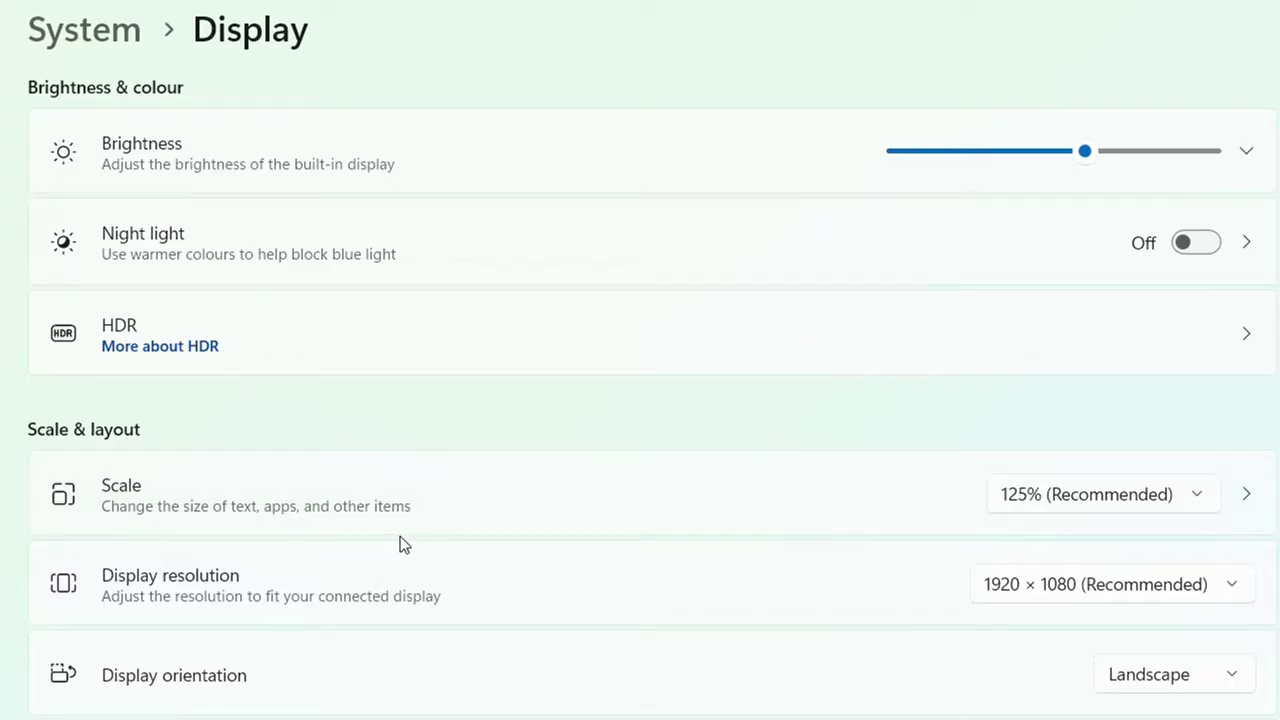
scroll(605, 635, down, 2)
scroll(603, 629, down, 2)
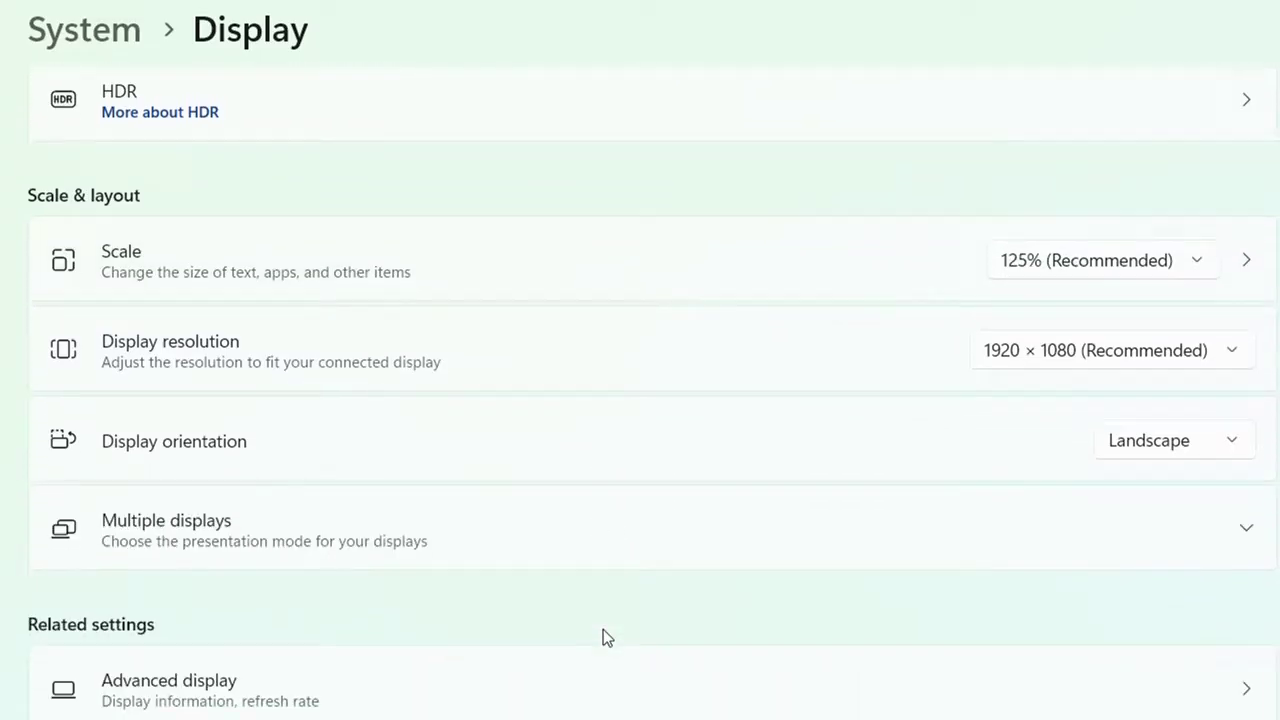
scroll(603, 629, up, 3)
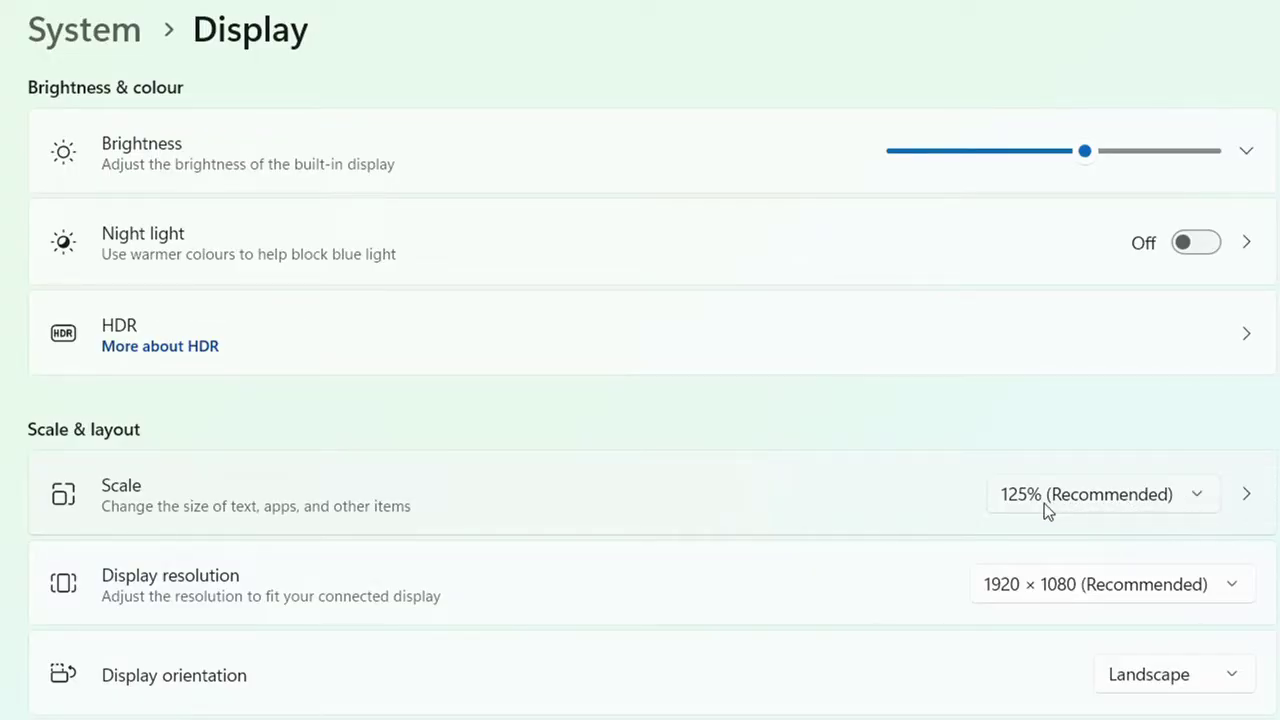
click(1194, 498)
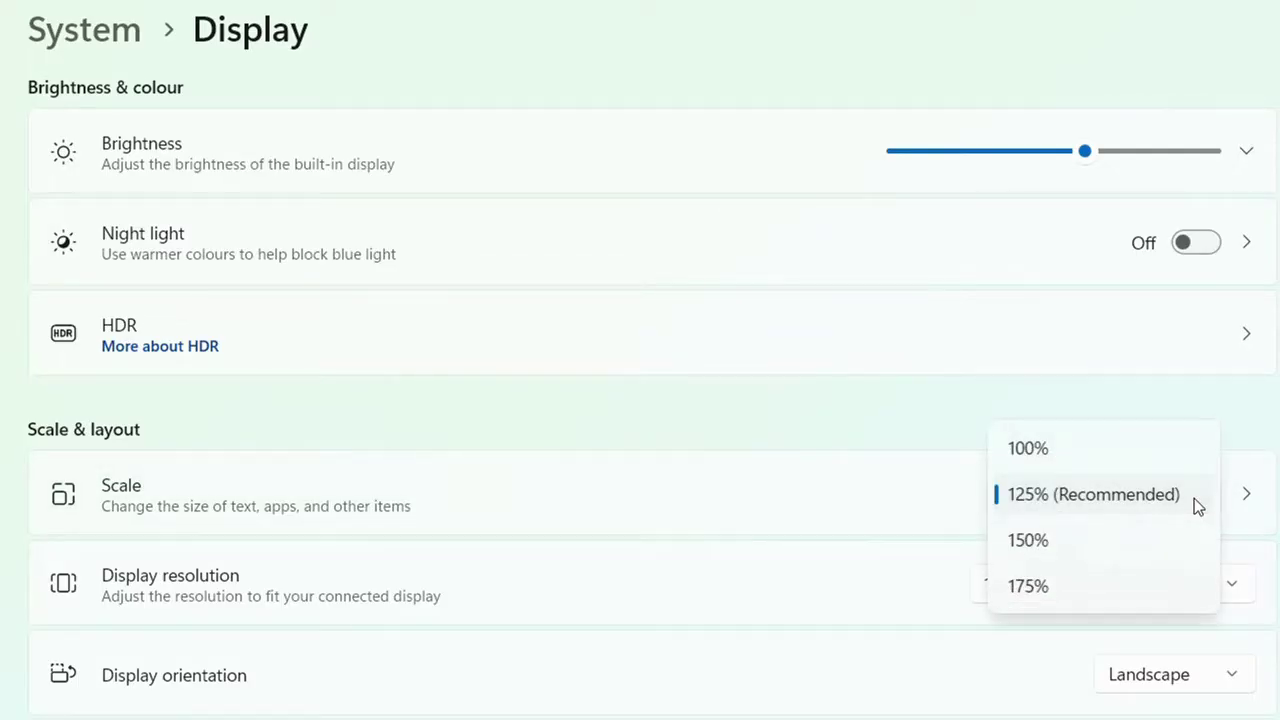
click(1122, 496)
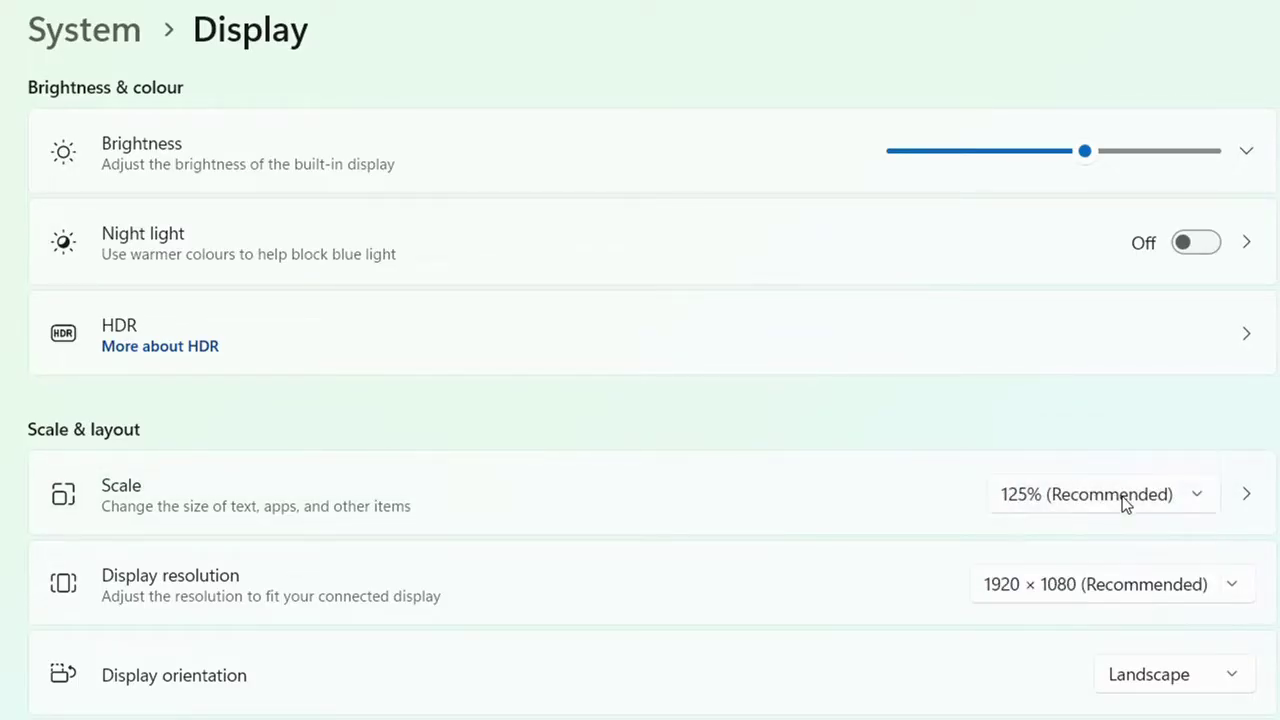
click(1048, 590)
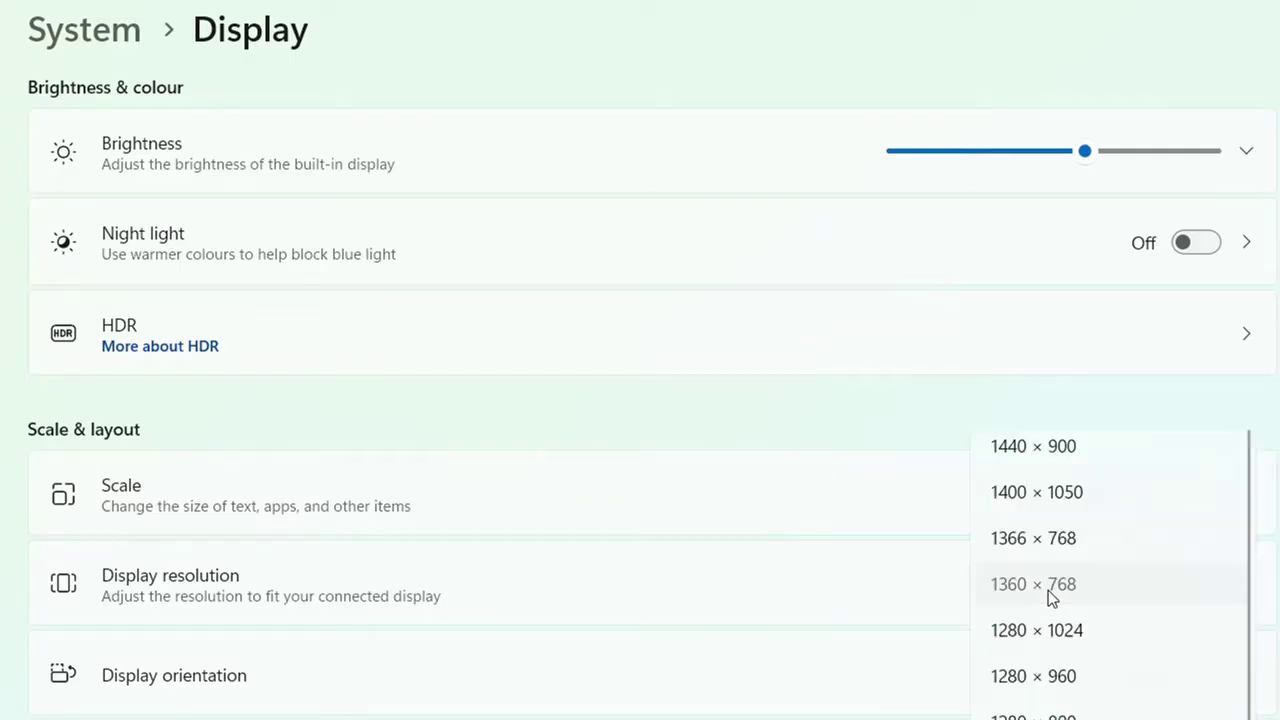
click(1048, 590)
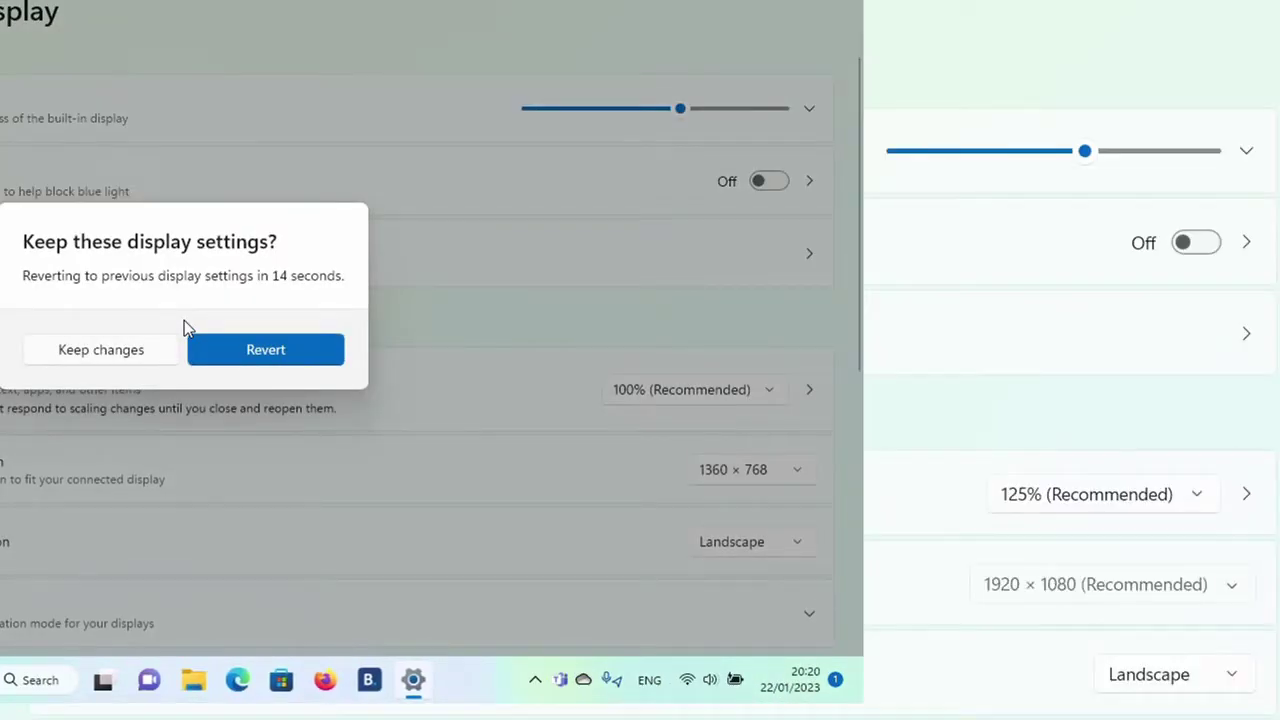
click(238, 358)
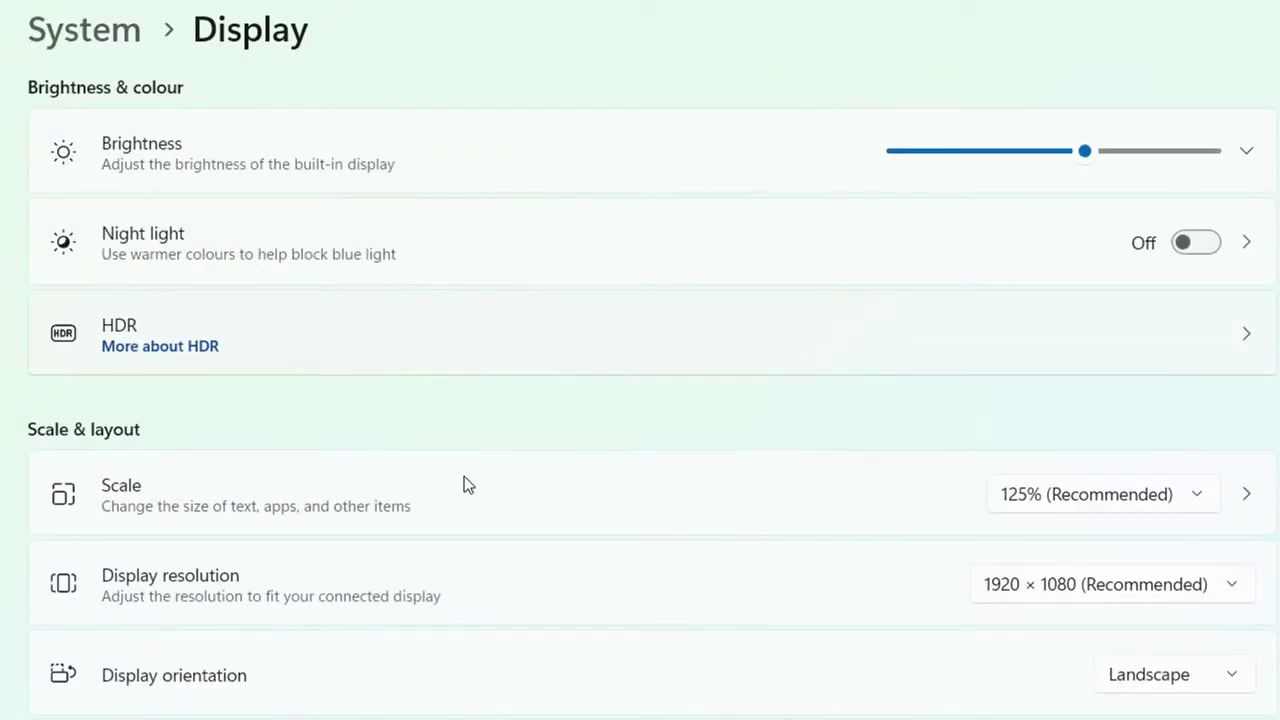
click(1061, 594)
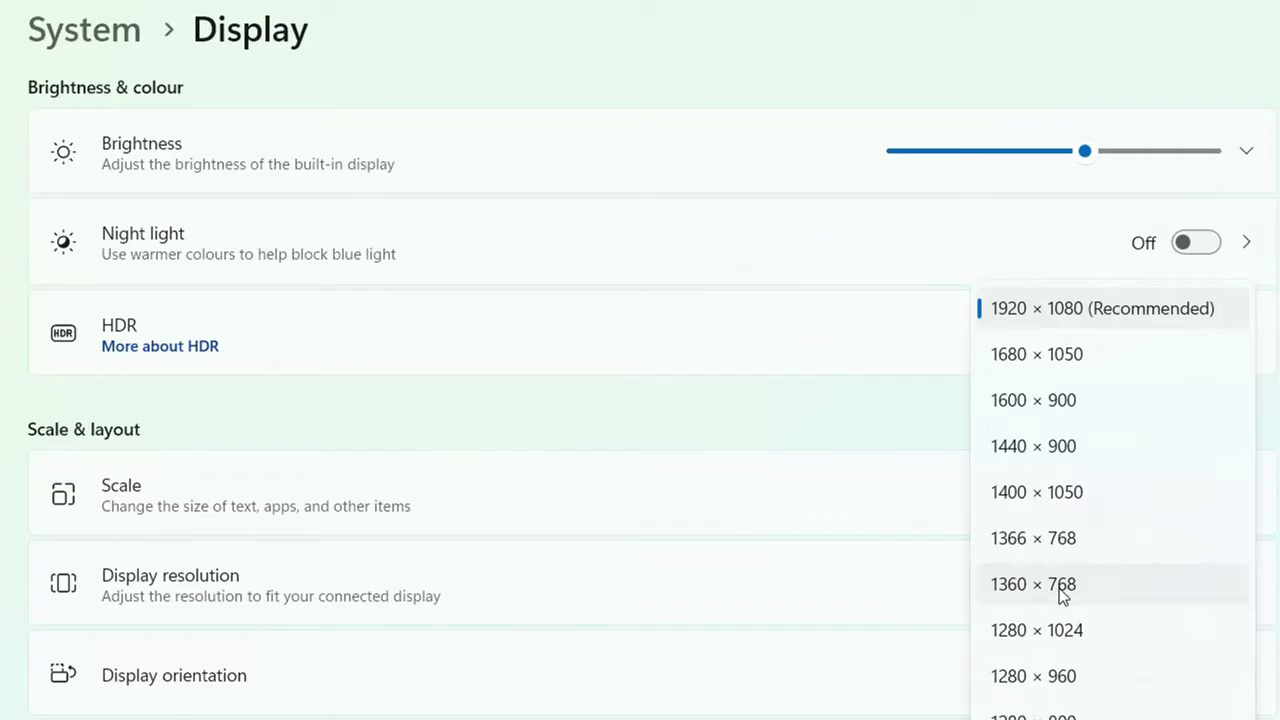
click(1040, 310)
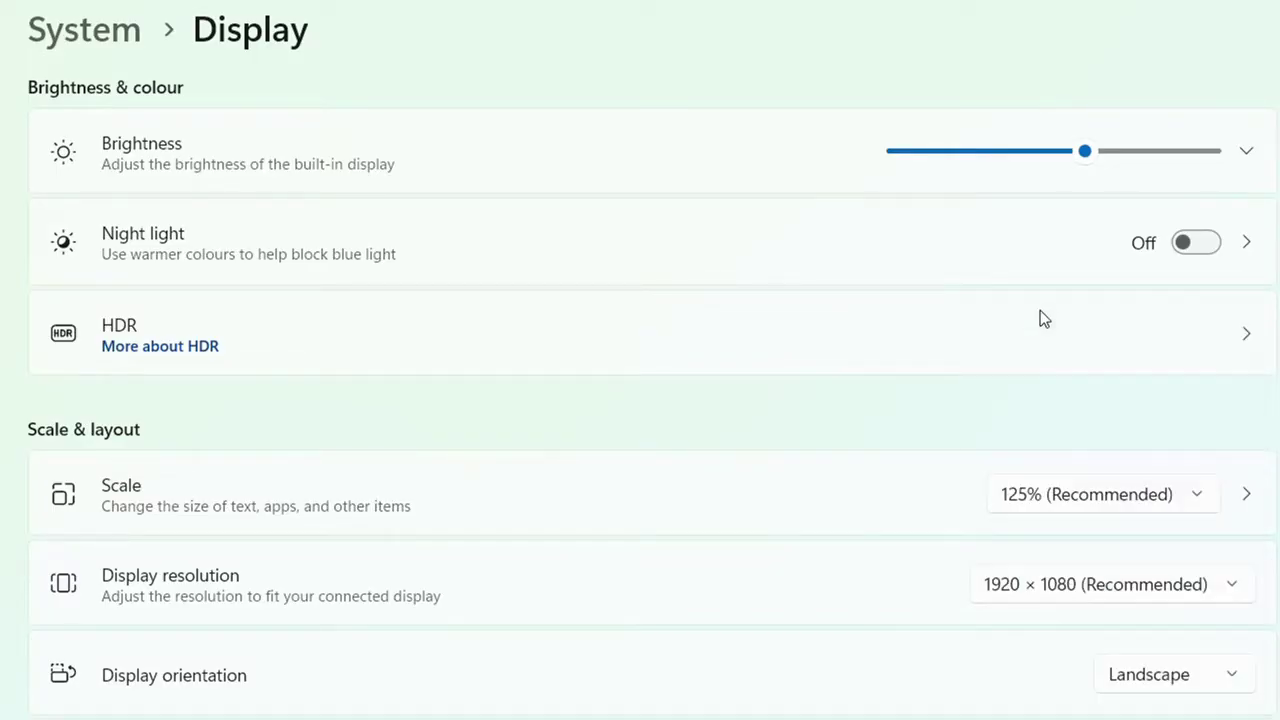
click(1225, 592)
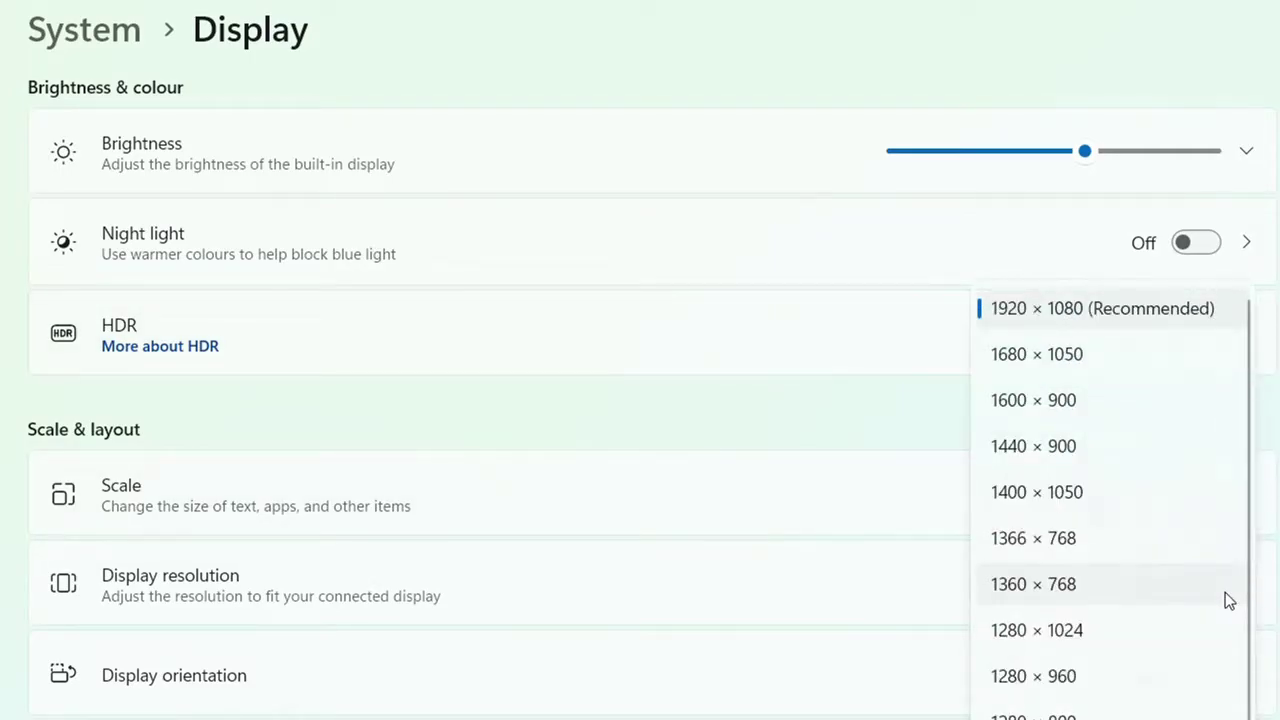
click(1017, 364)
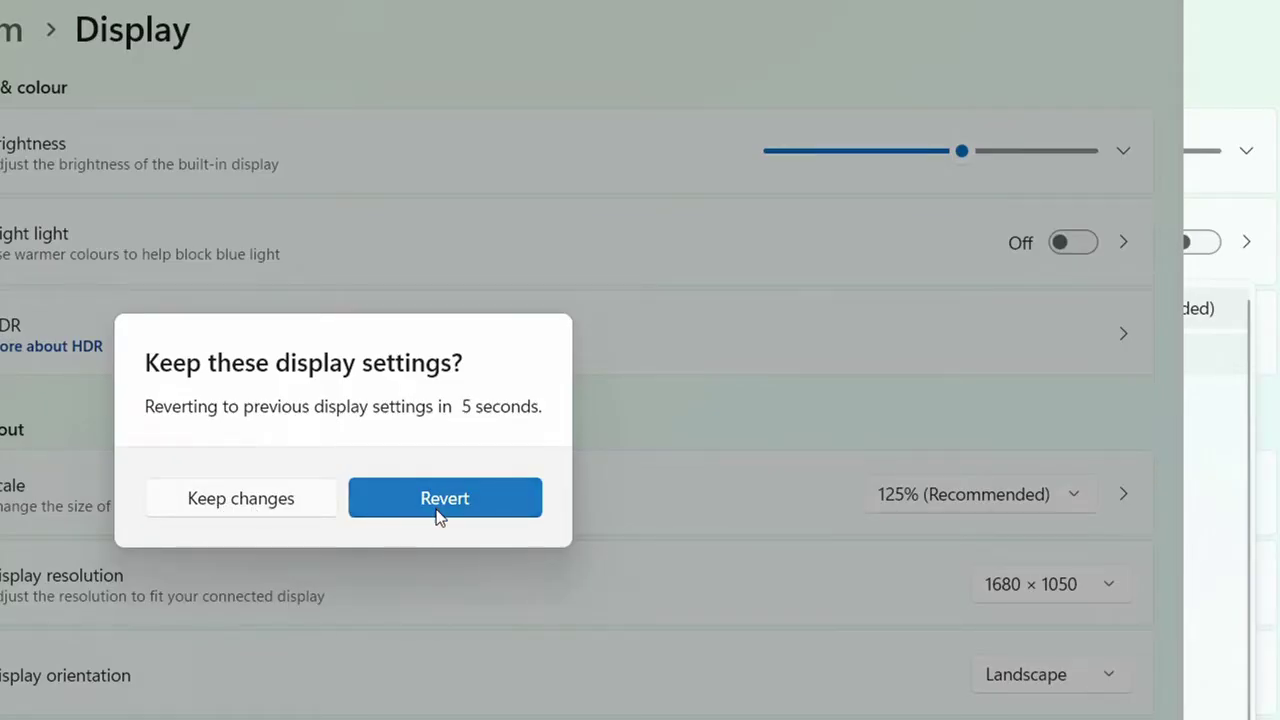
click(480, 512)
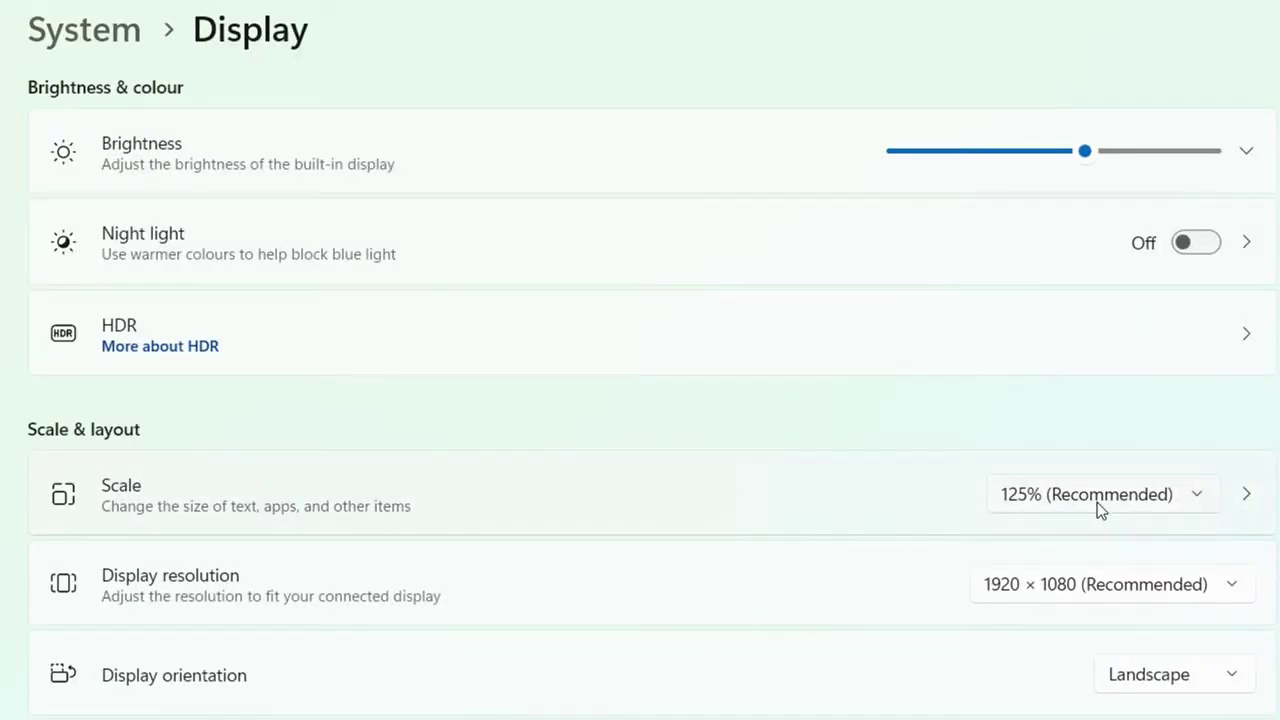
click(1162, 592)
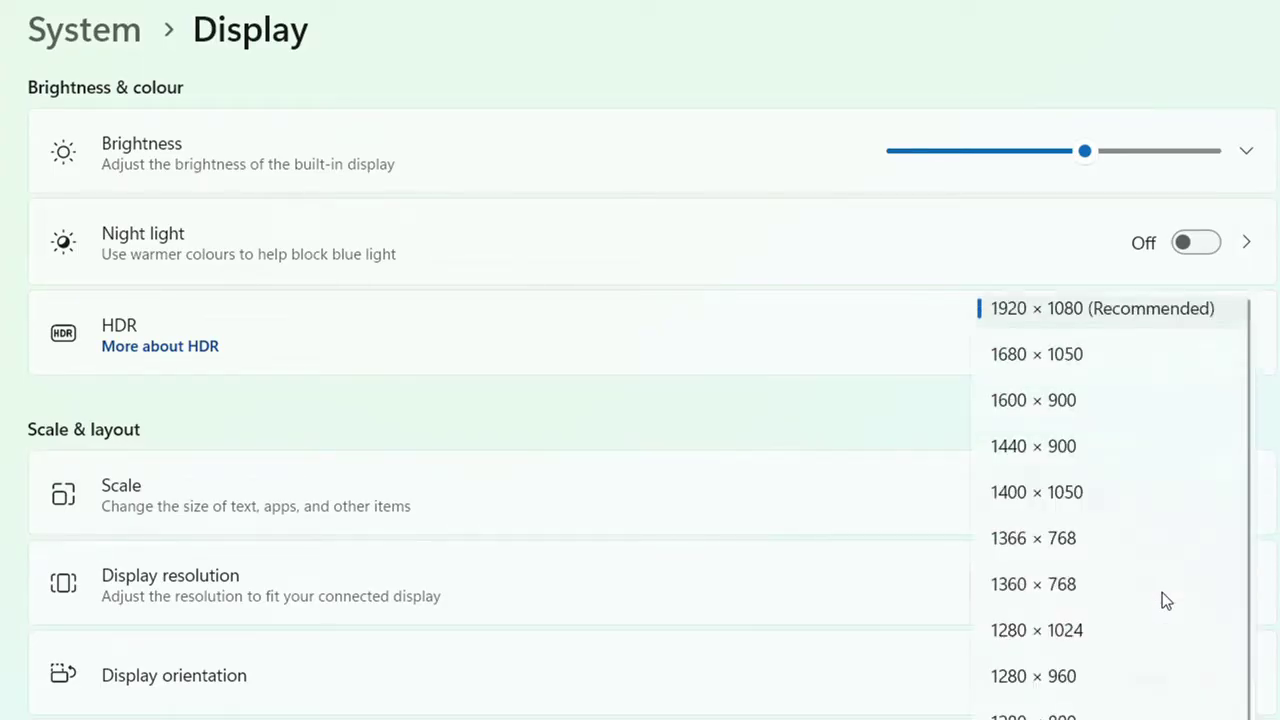
click(1104, 320)
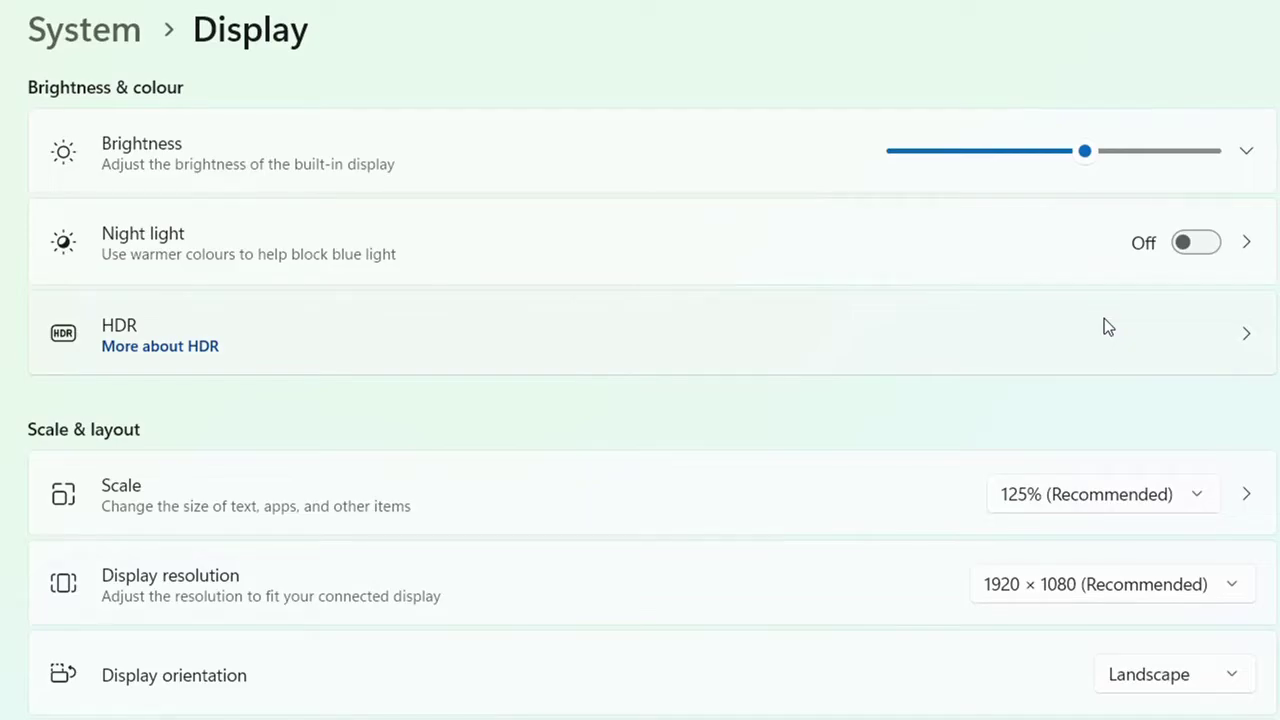
click(1205, 498)
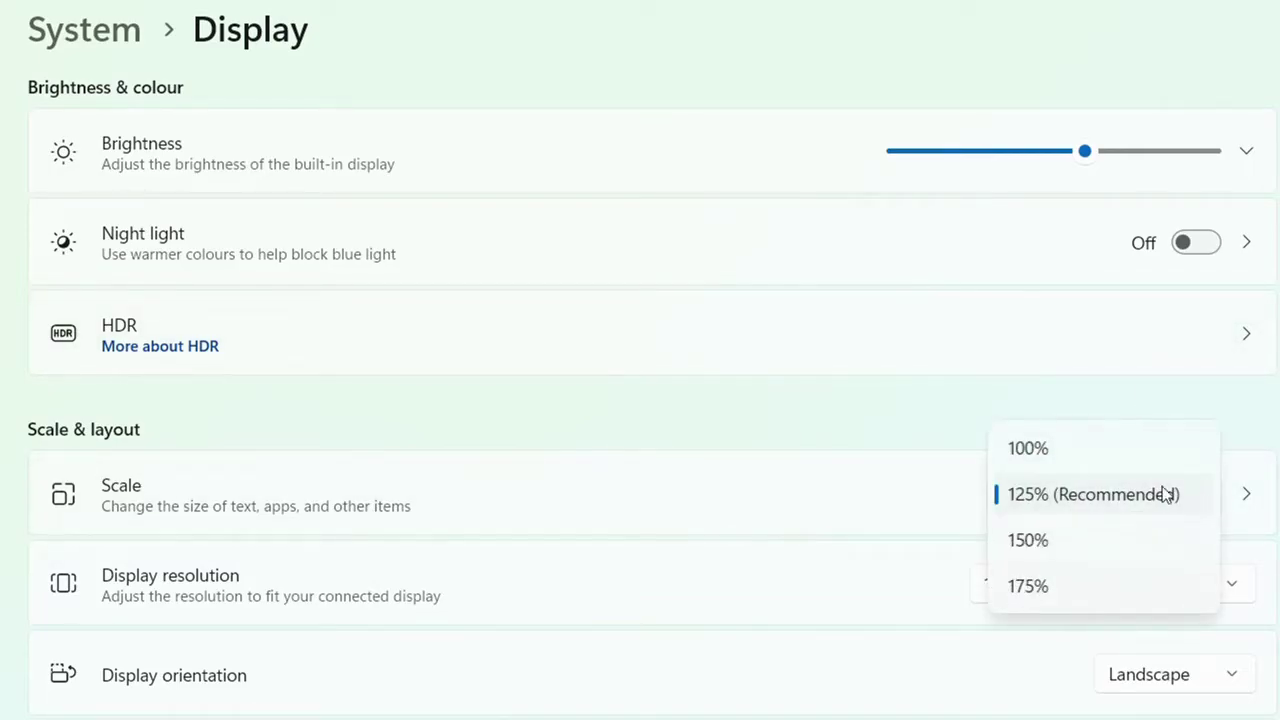
click(1163, 505)
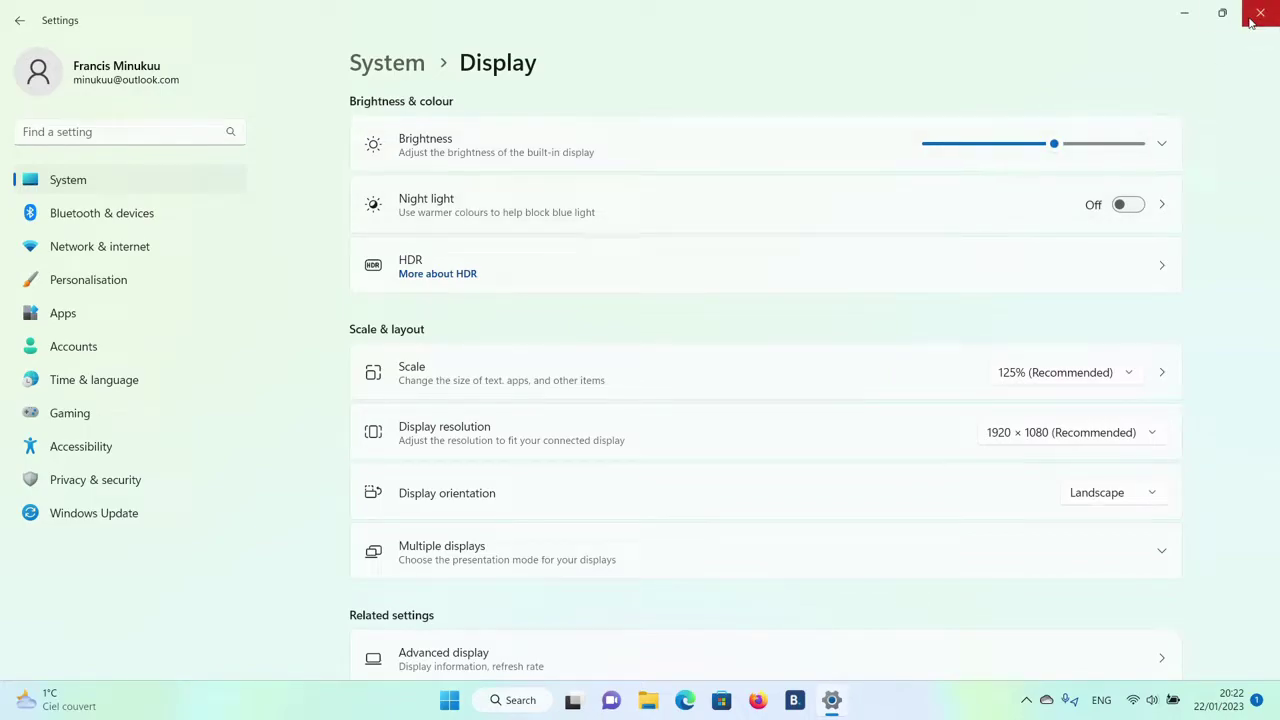
Close Settings and search Windows for 'adjust' to find Adjust ClearType text.
click(1250, 22)
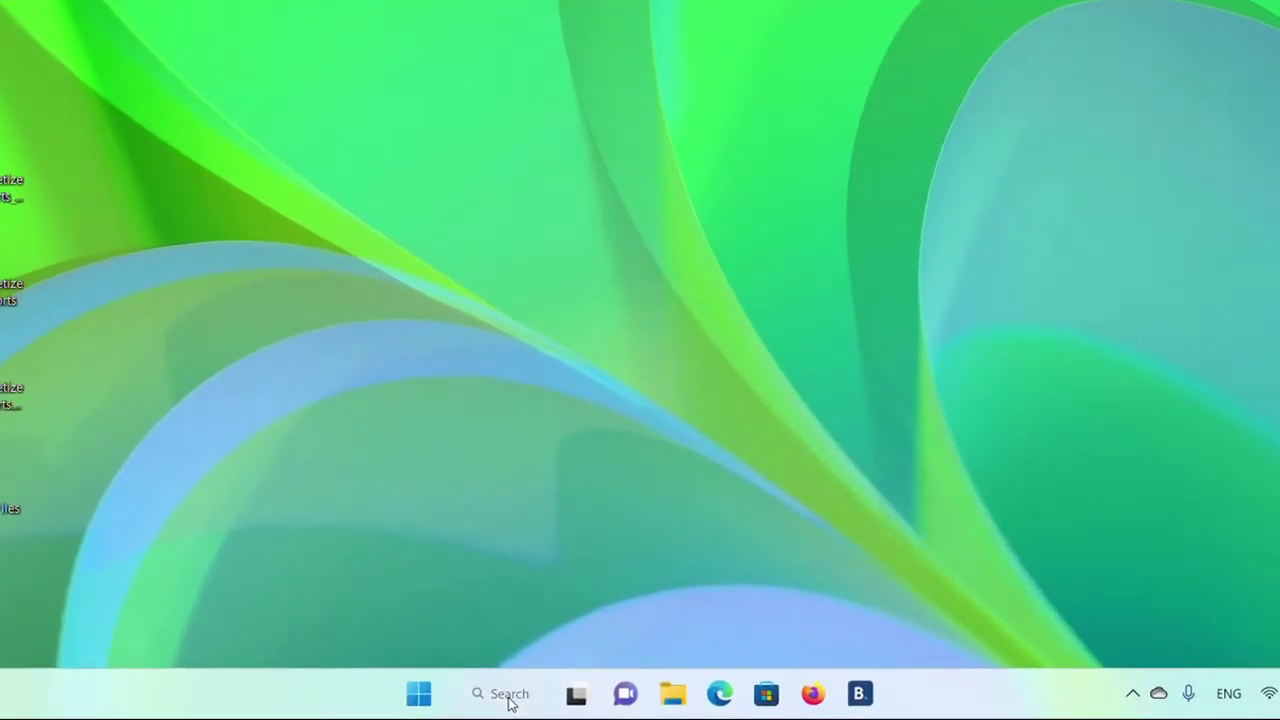
click(538, 702)
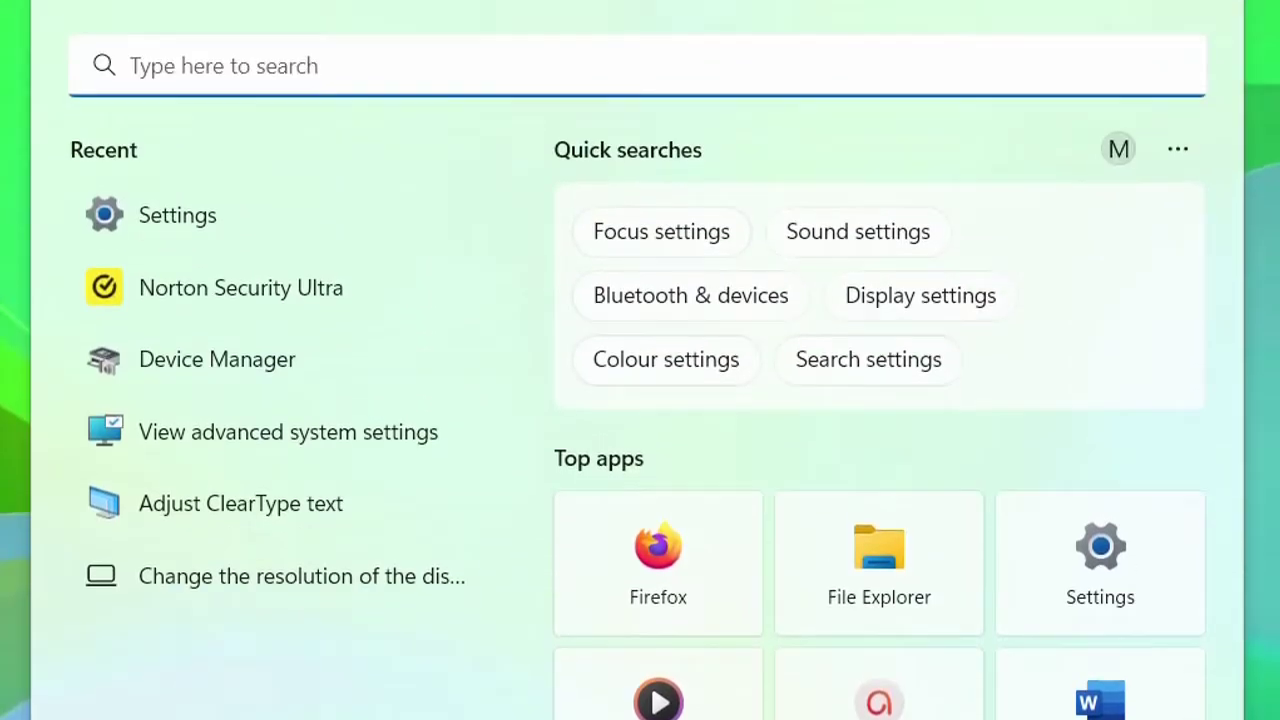
text(q)
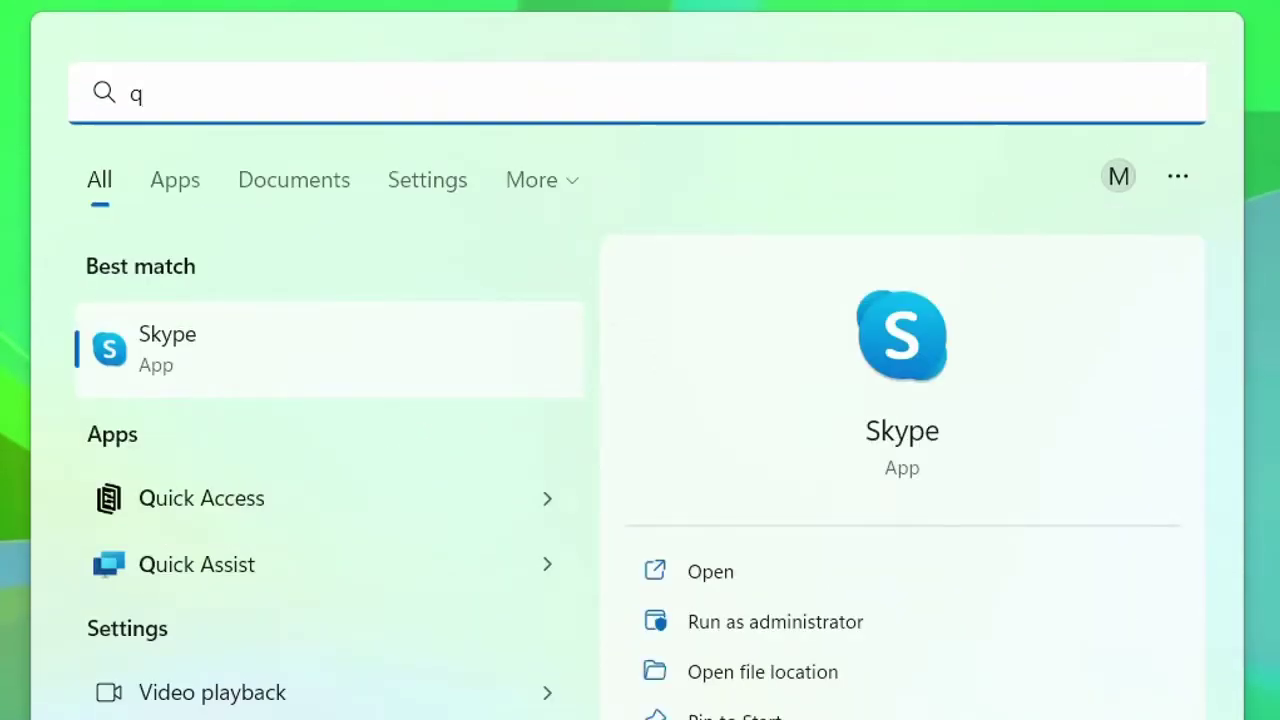
key(BackSpace)
text(adju)
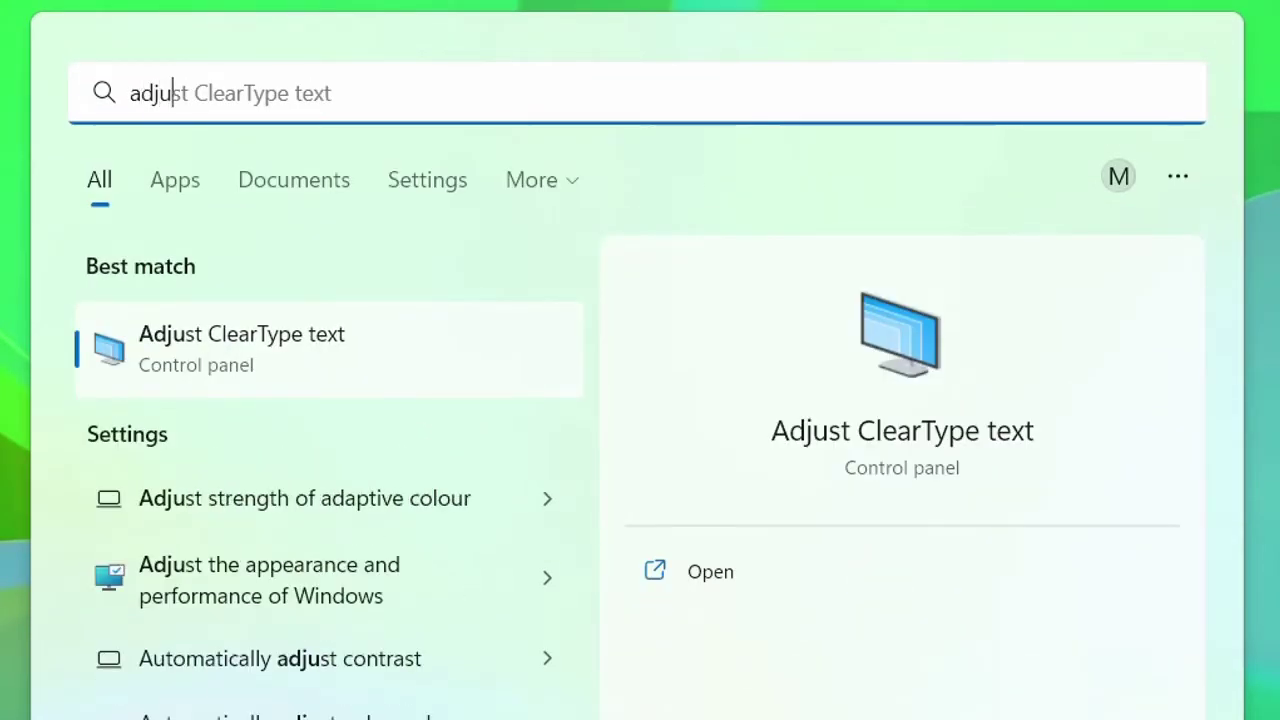
text(st)
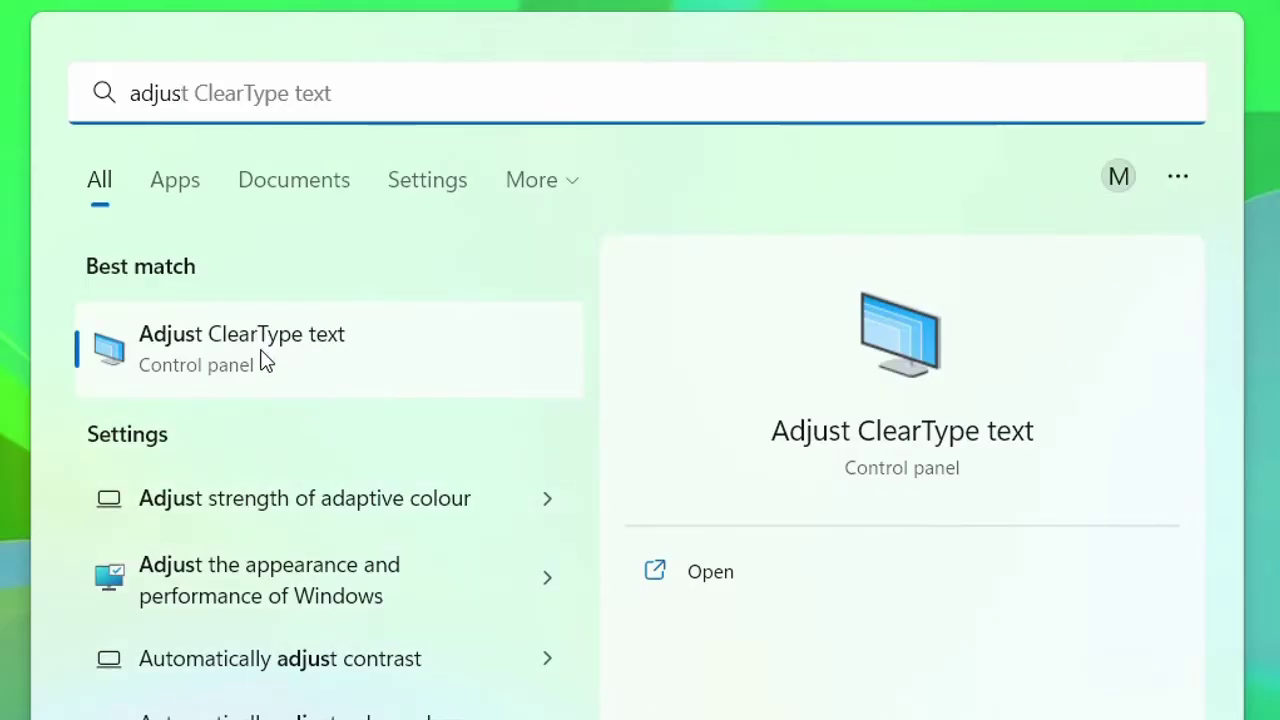
key(BackSpace)
Launch Adjust ClearType text with ClearType on and advance to sample page 1 of 5.
click(265, 362)
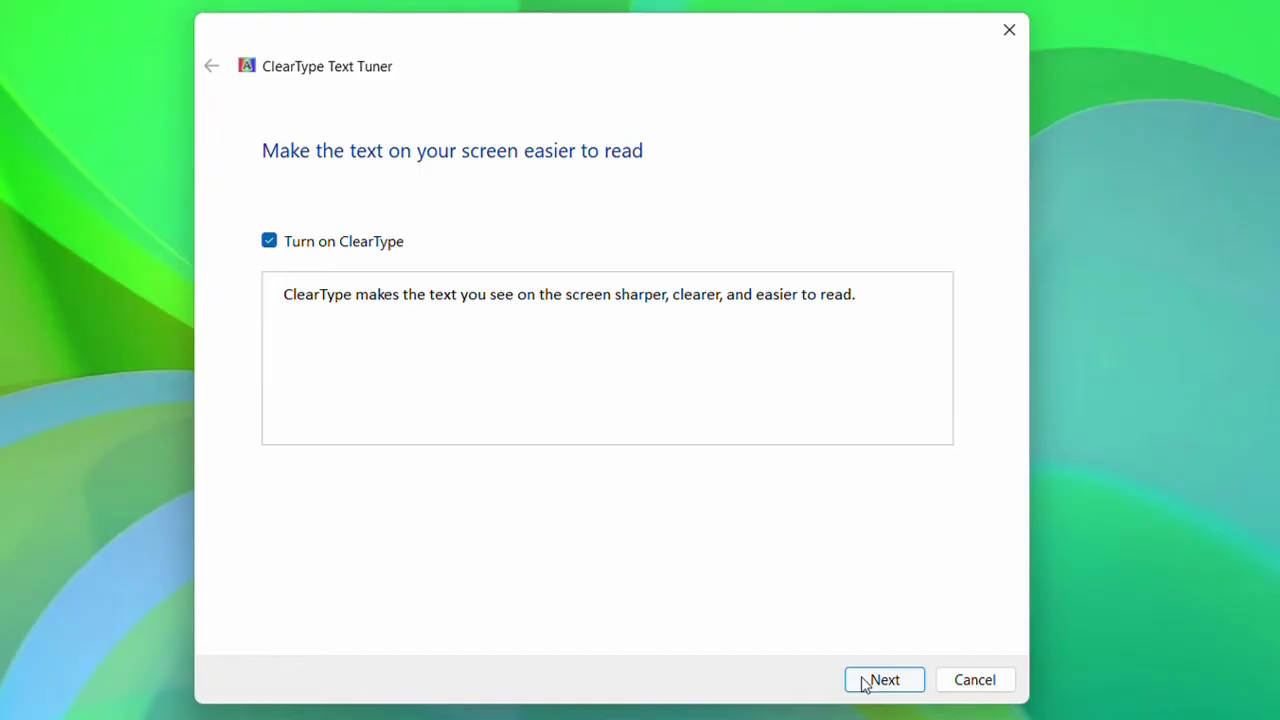
click(866, 684)
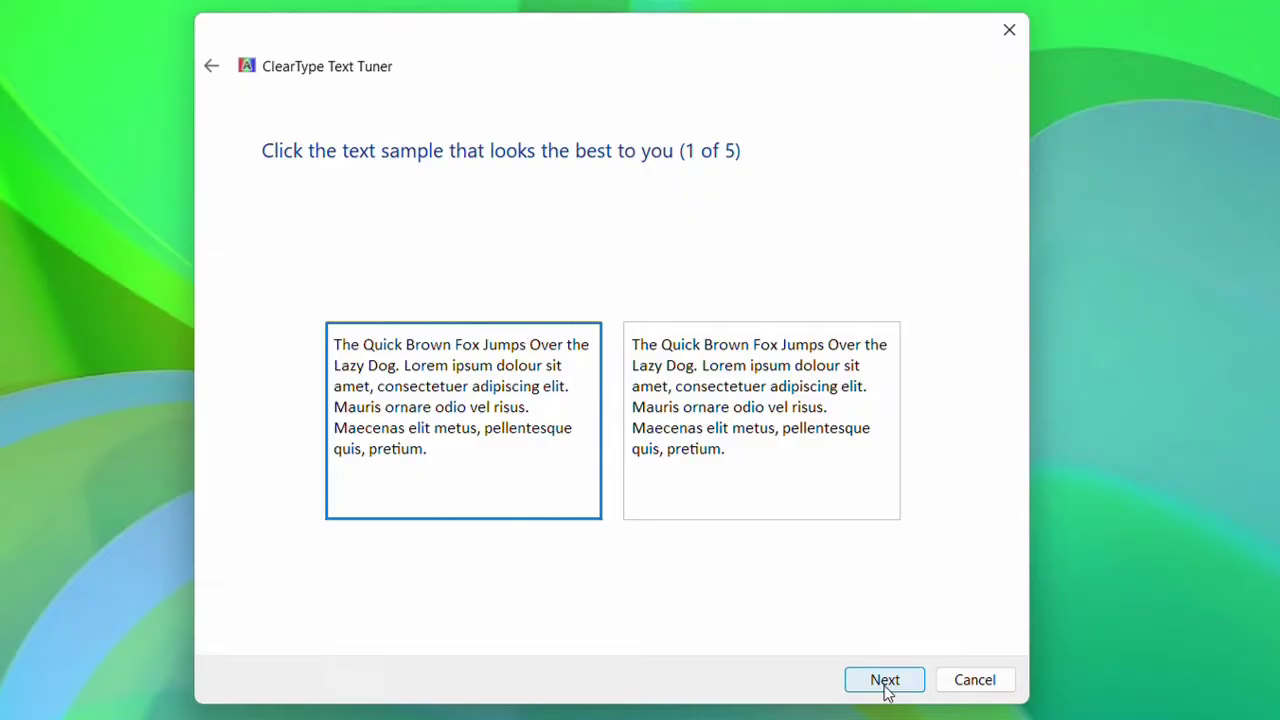
Choose the left-hand text sample on the first comparison and advance through sets 2 and 3.
click(699, 460)
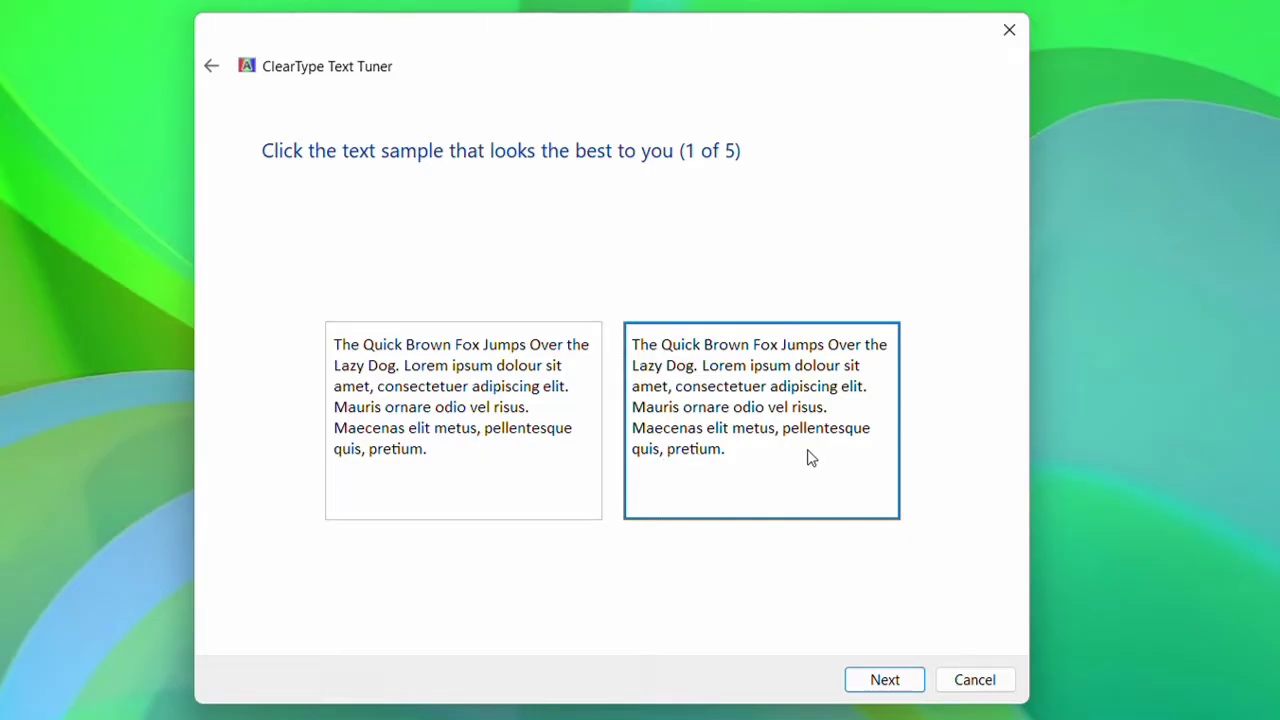
click(500, 467)
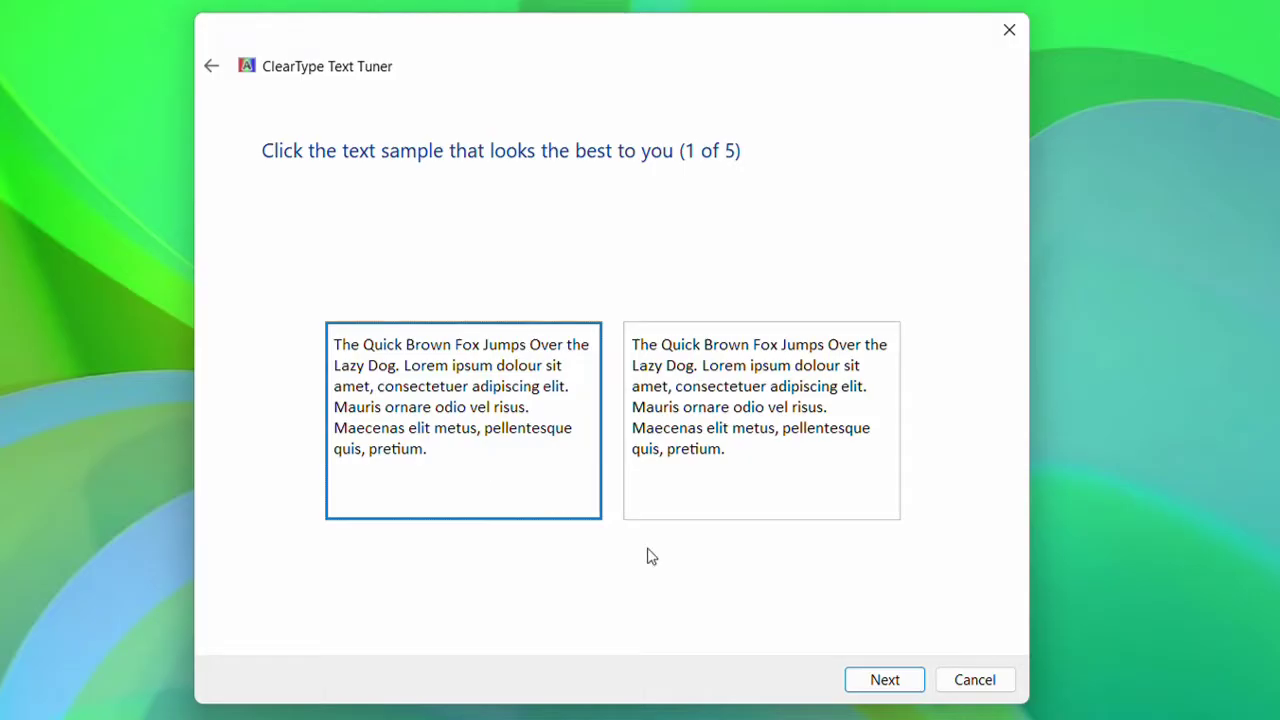
click(873, 686)
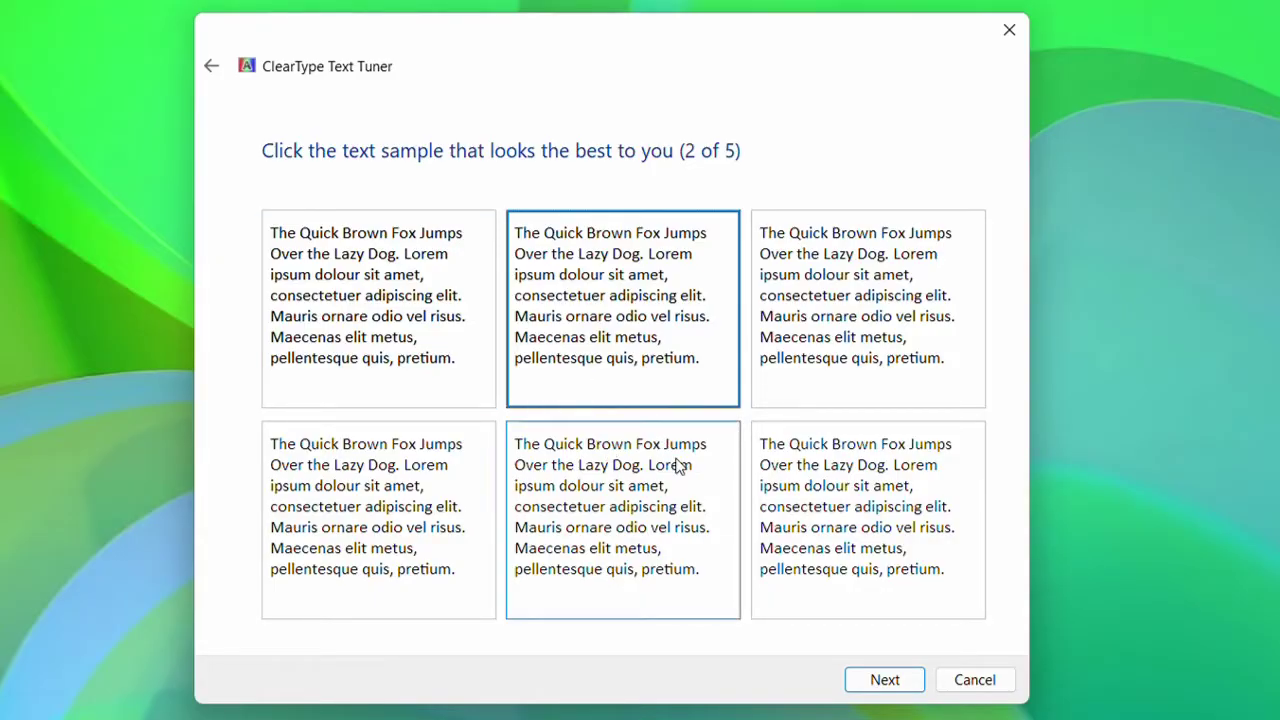
click(866, 690)
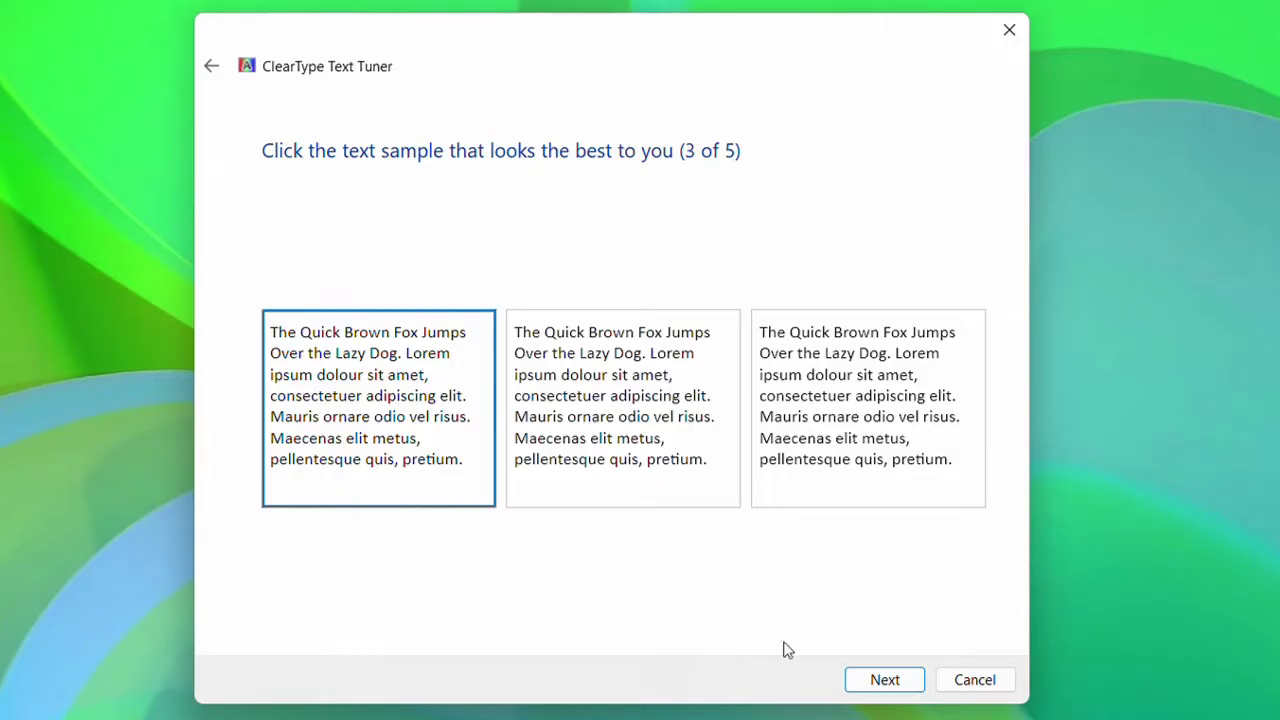
Pick the top-right text sample on the fourth comparison and move past the last sample step.
click(880, 690)
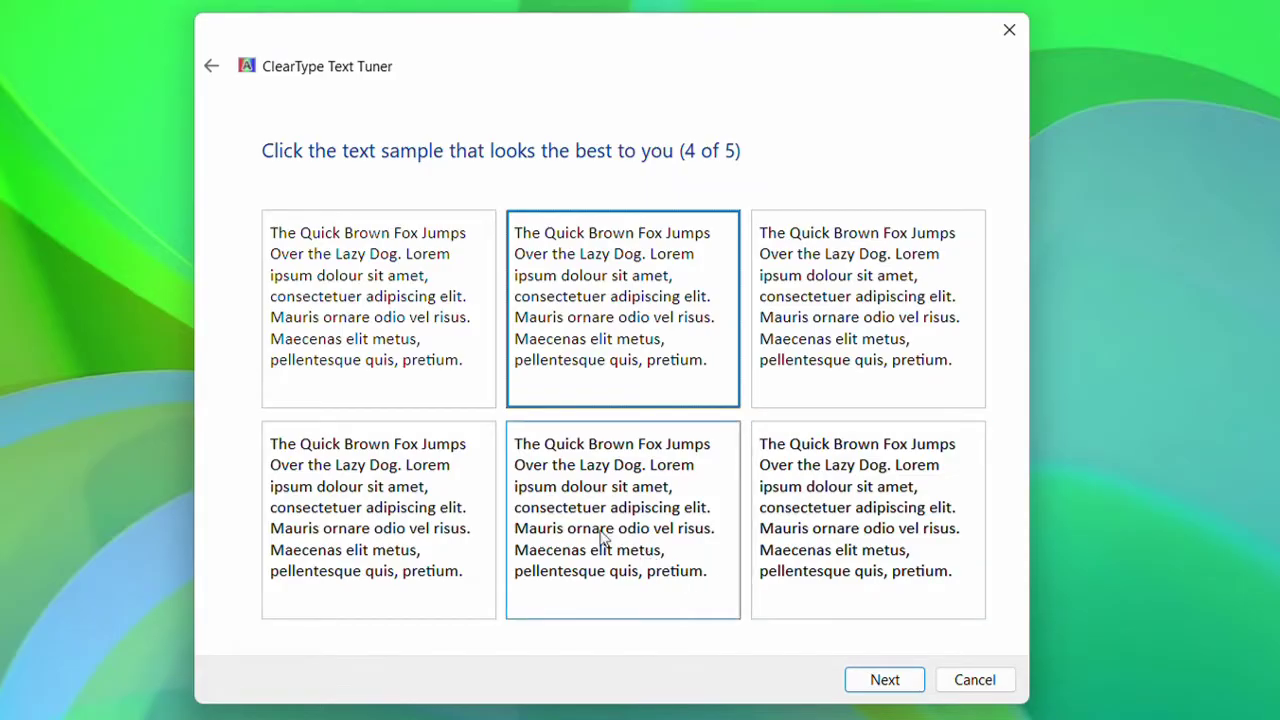
click(437, 512)
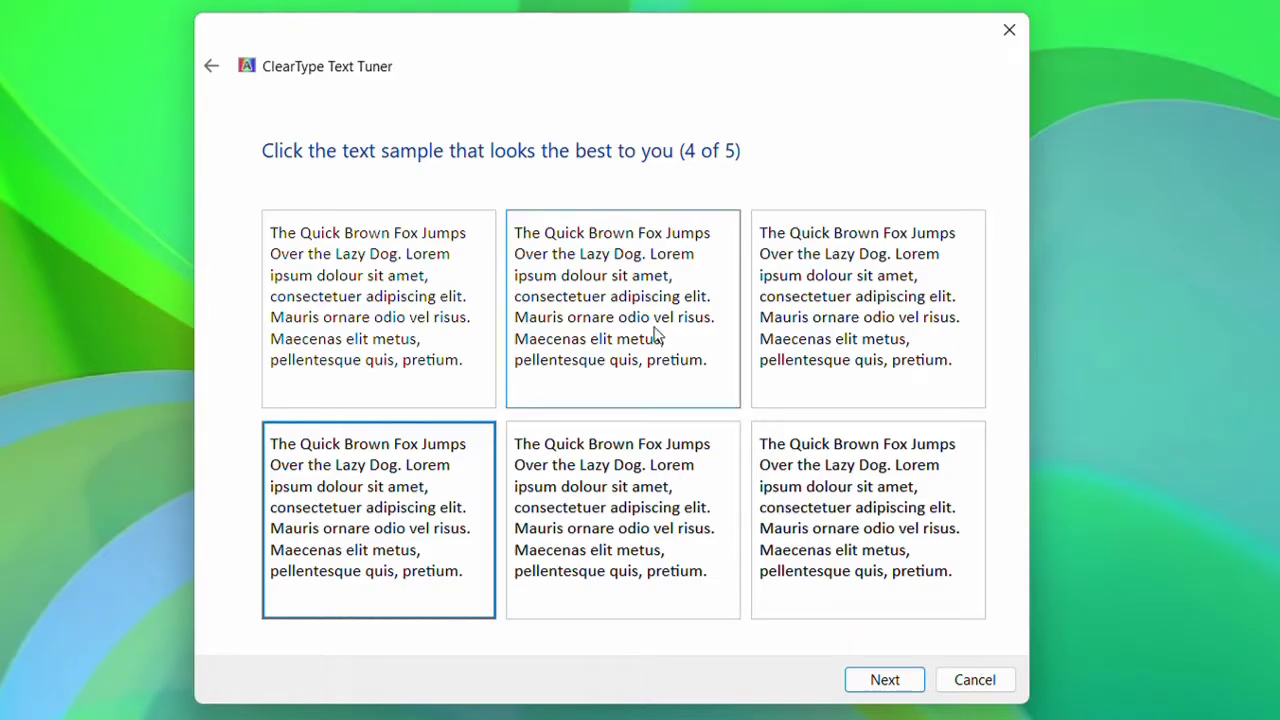
click(668, 369)
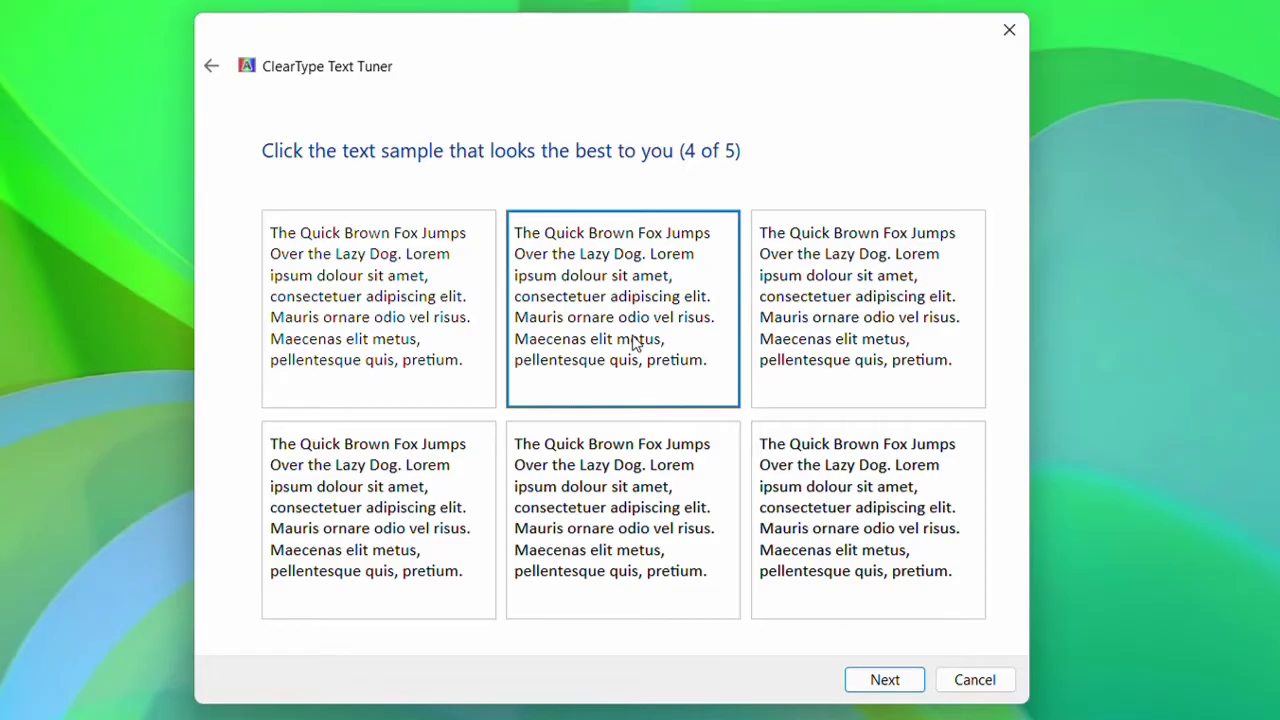
click(860, 356)
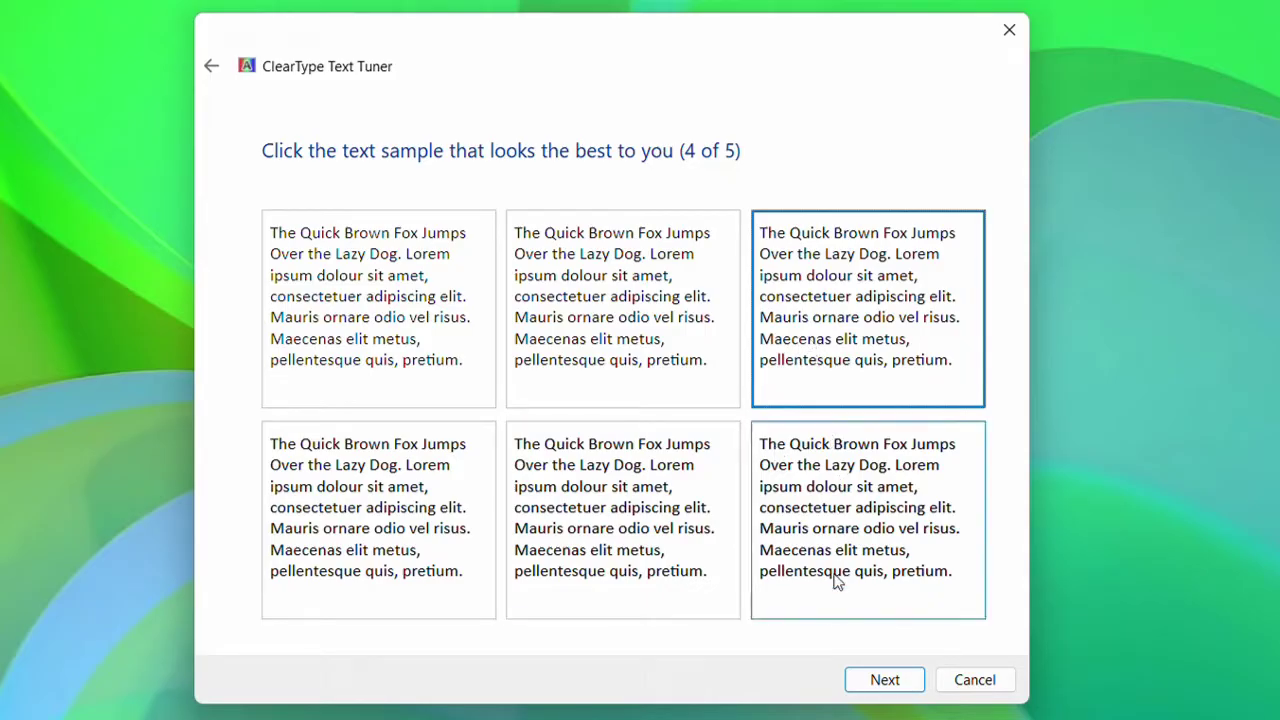
click(872, 688)
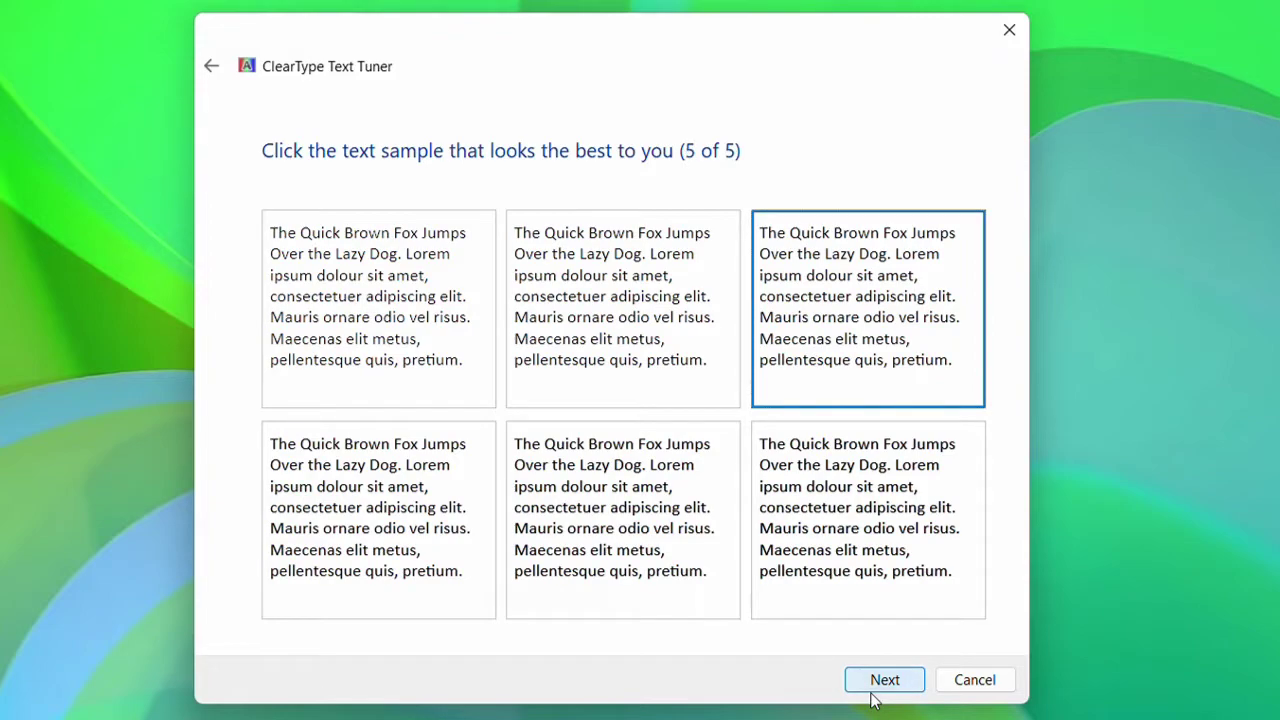
Finish the ClearType Text Tuner, returning to the desktop with the tuned settings applied.
click(877, 681)
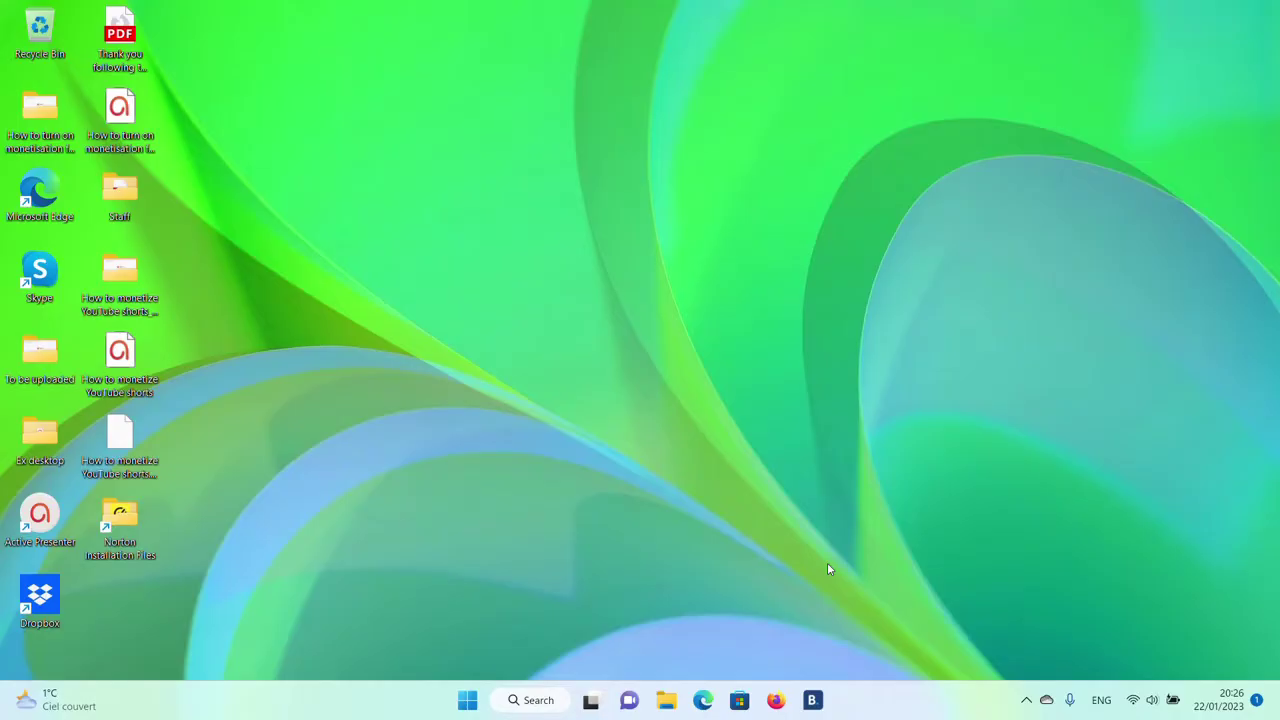
Search 'view advanced system settings' and open System Properties on its Advanced tab.
click(528, 700)
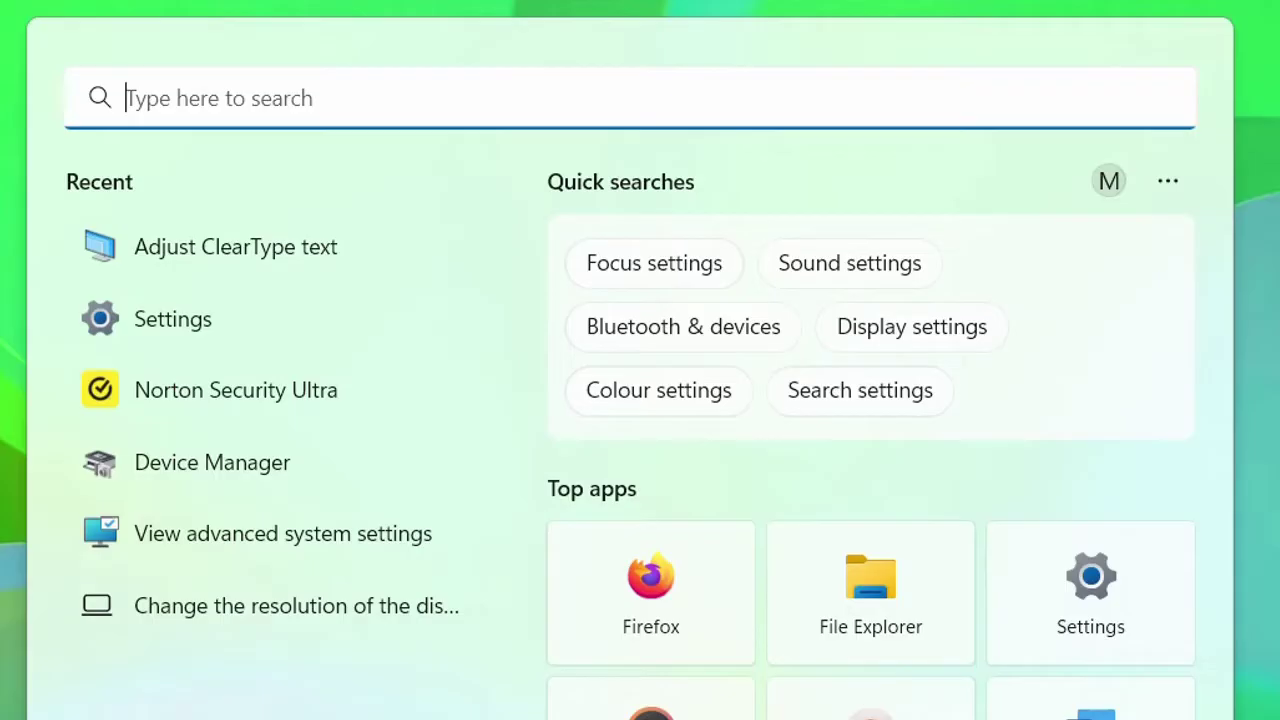
text(v)
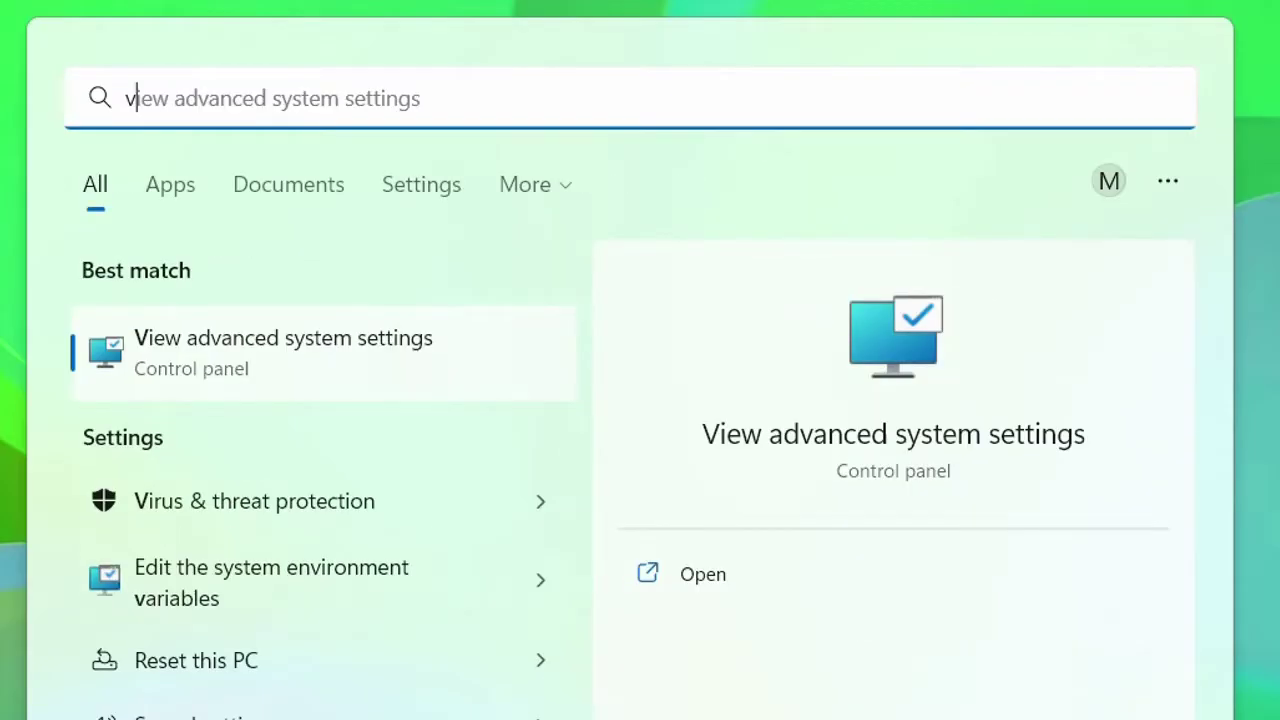
text(iw)
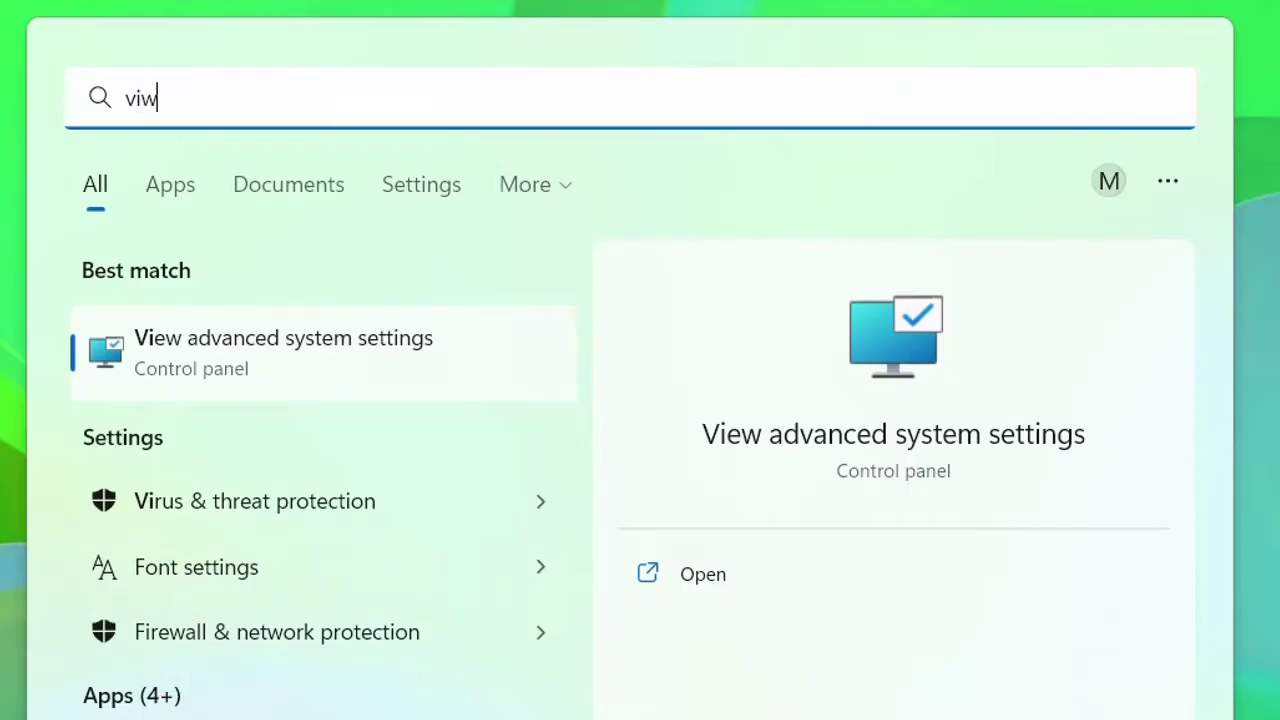
key(BackSpace)
key(BackSpace)
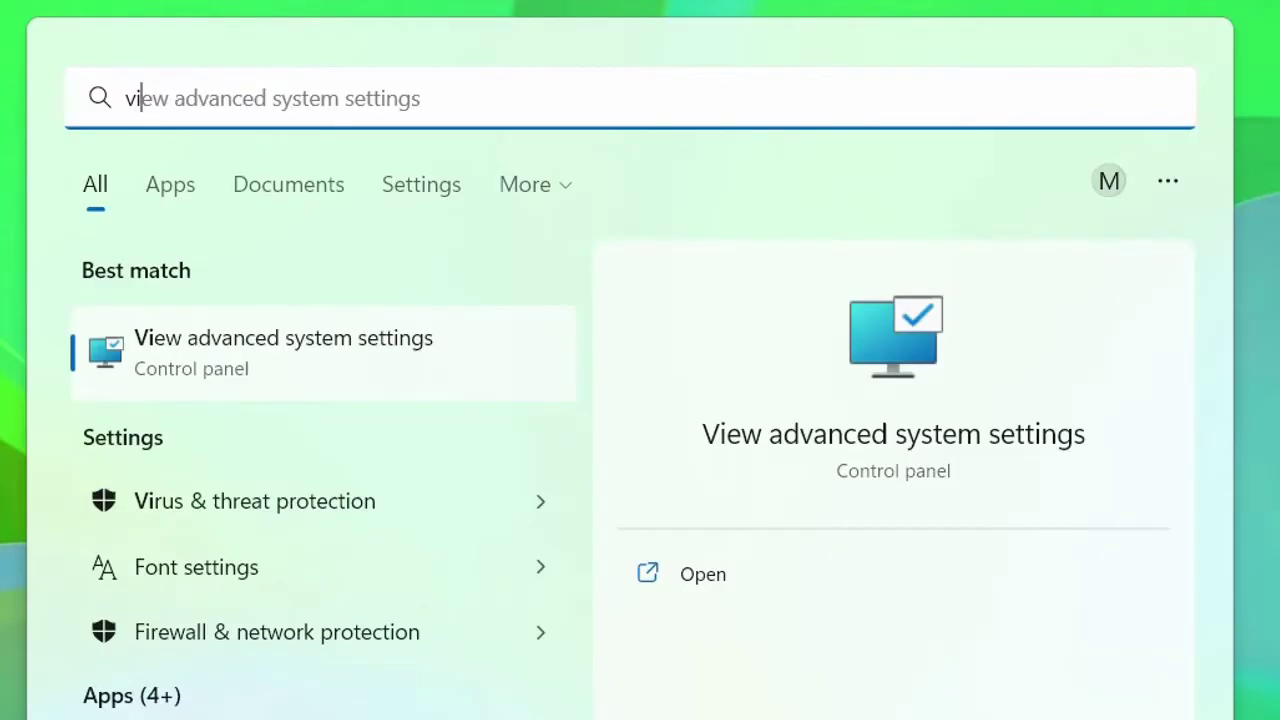
text(iew)
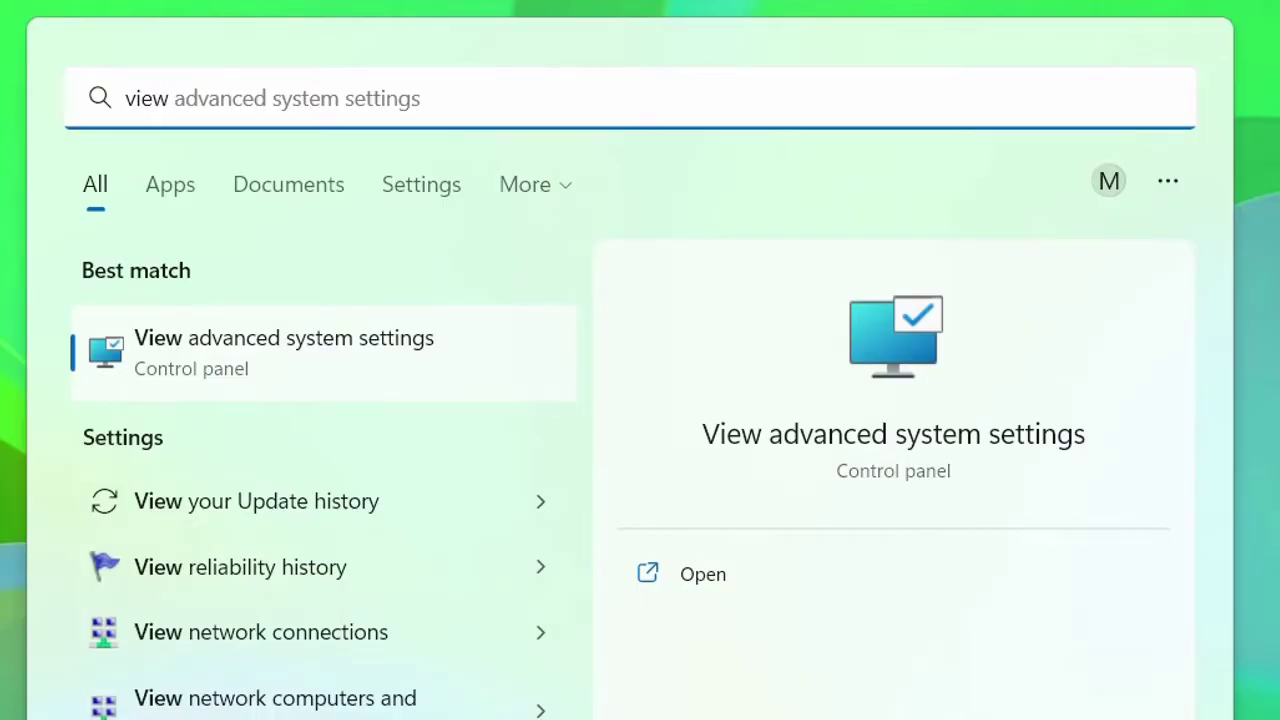
click(255, 378)
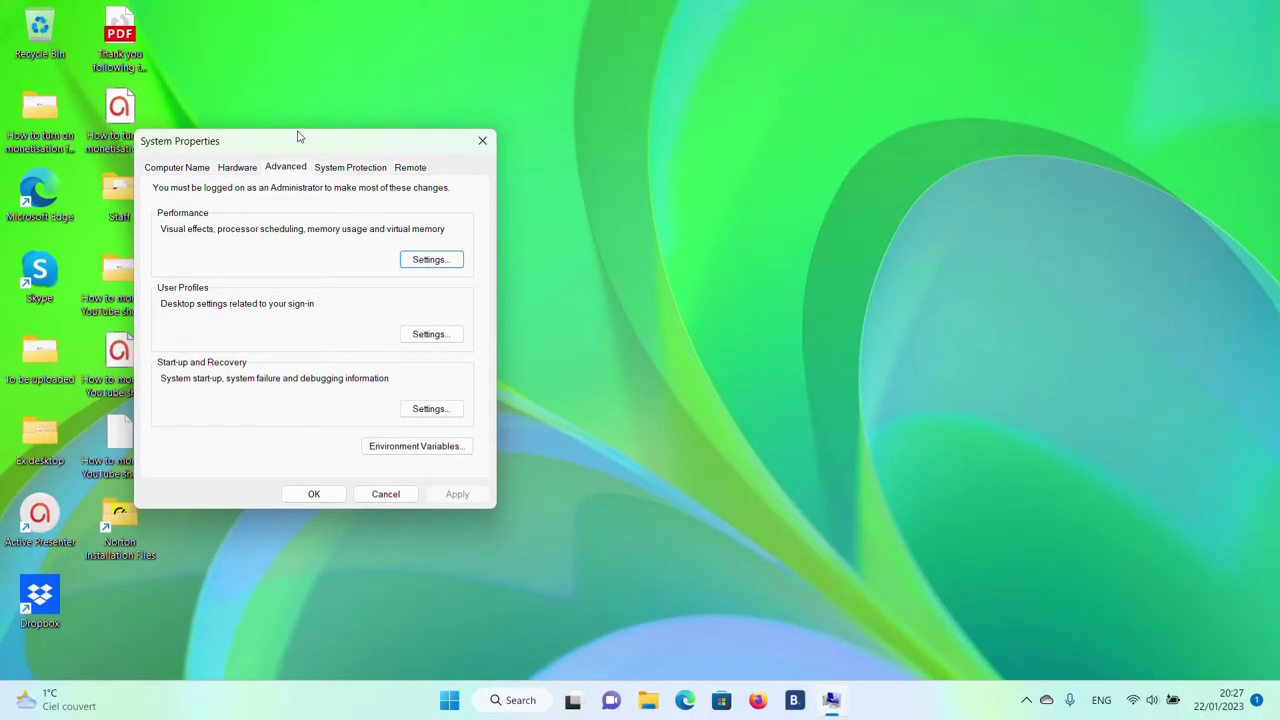
Center the System Properties dialog and open the Performance settings on Visual Effects.
drag(297, 140, 578, 90)
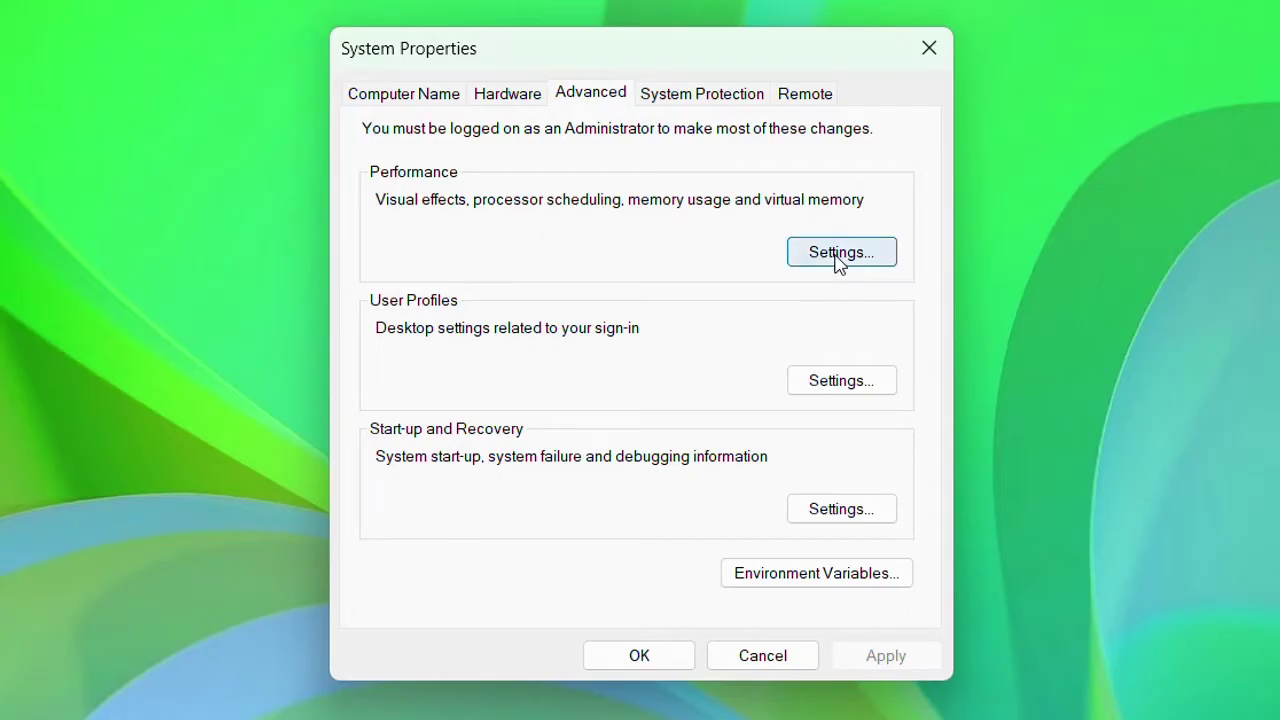
click(838, 255)
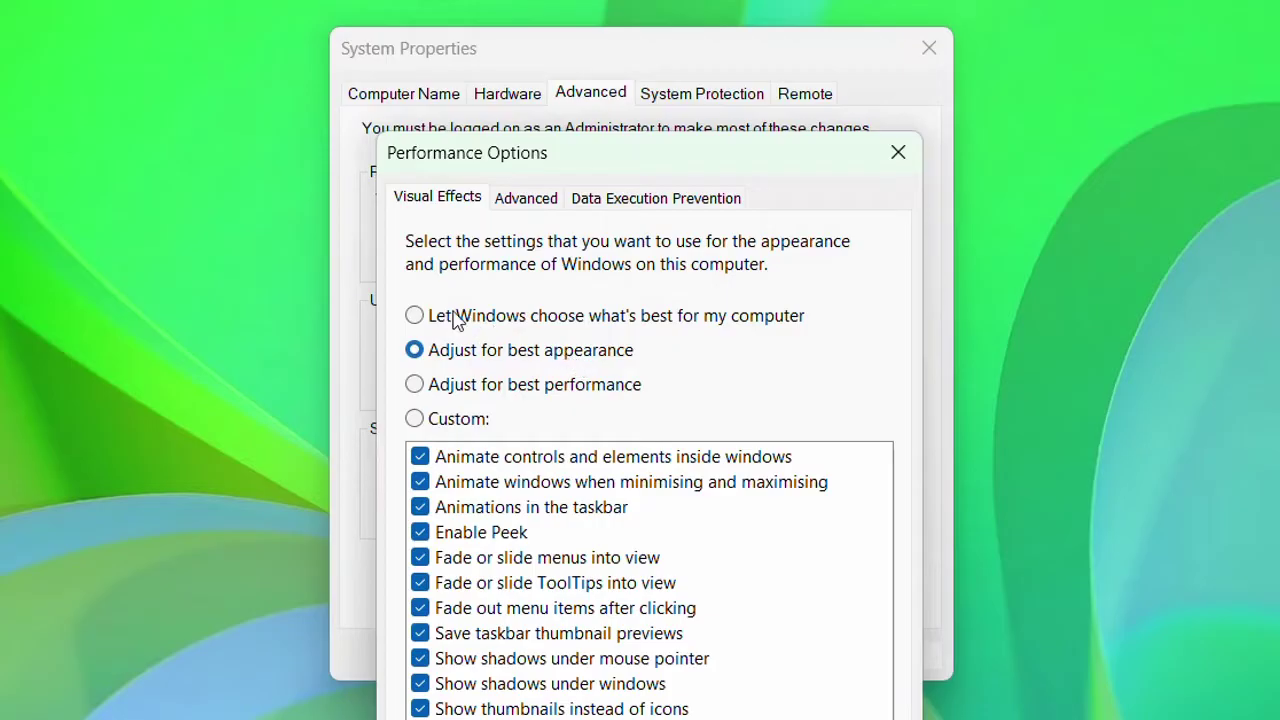
Set Visual Effects to 'Adjust for best appearance', apply it and close with OK.
click(421, 327)
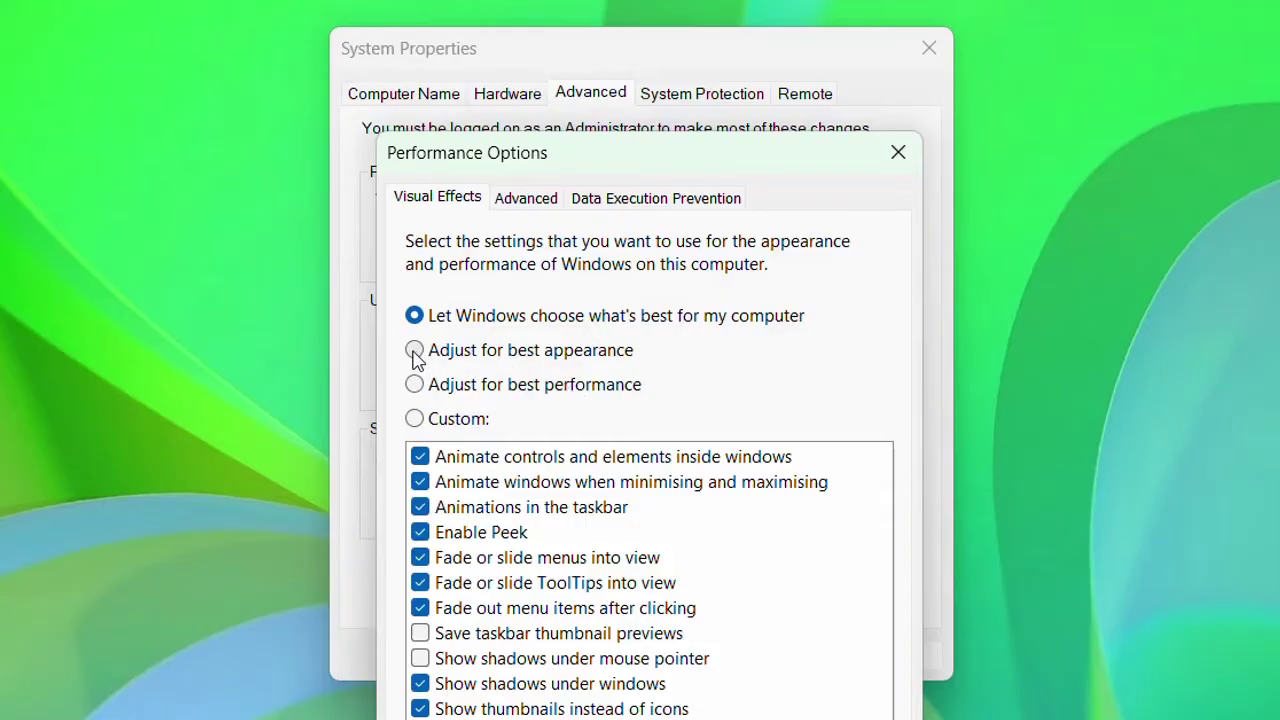
click(415, 354)
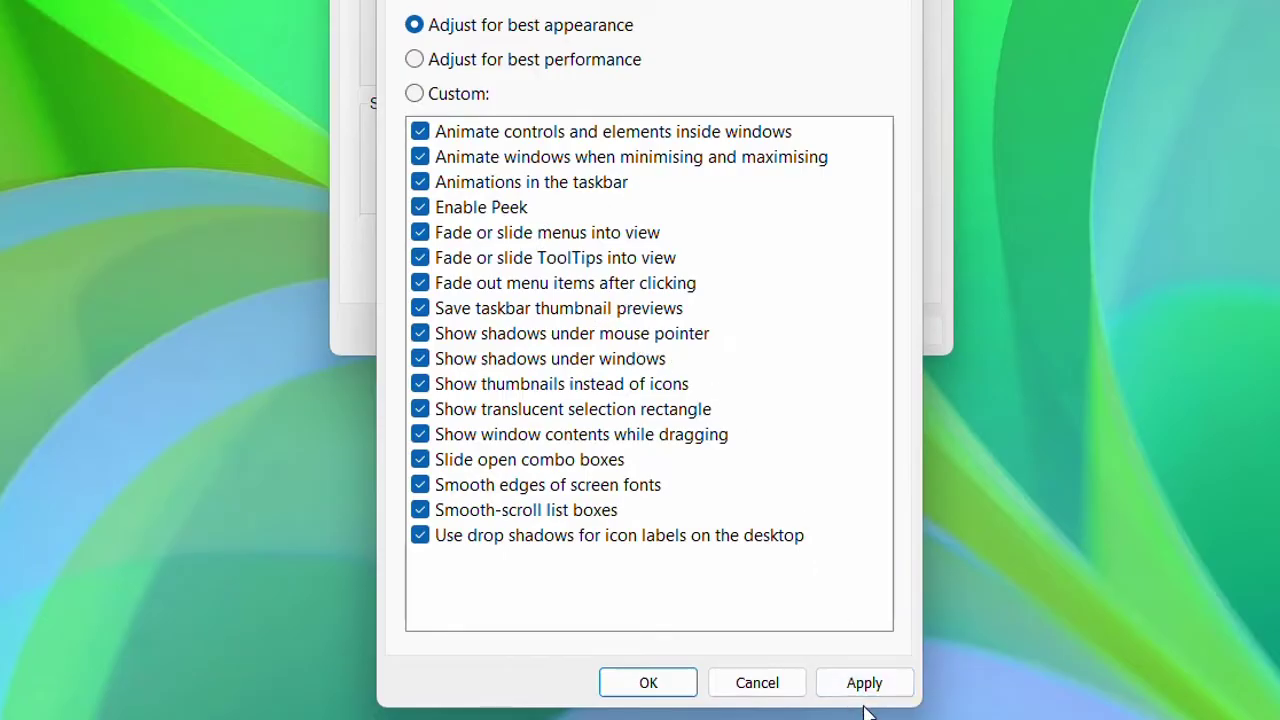
click(866, 684)
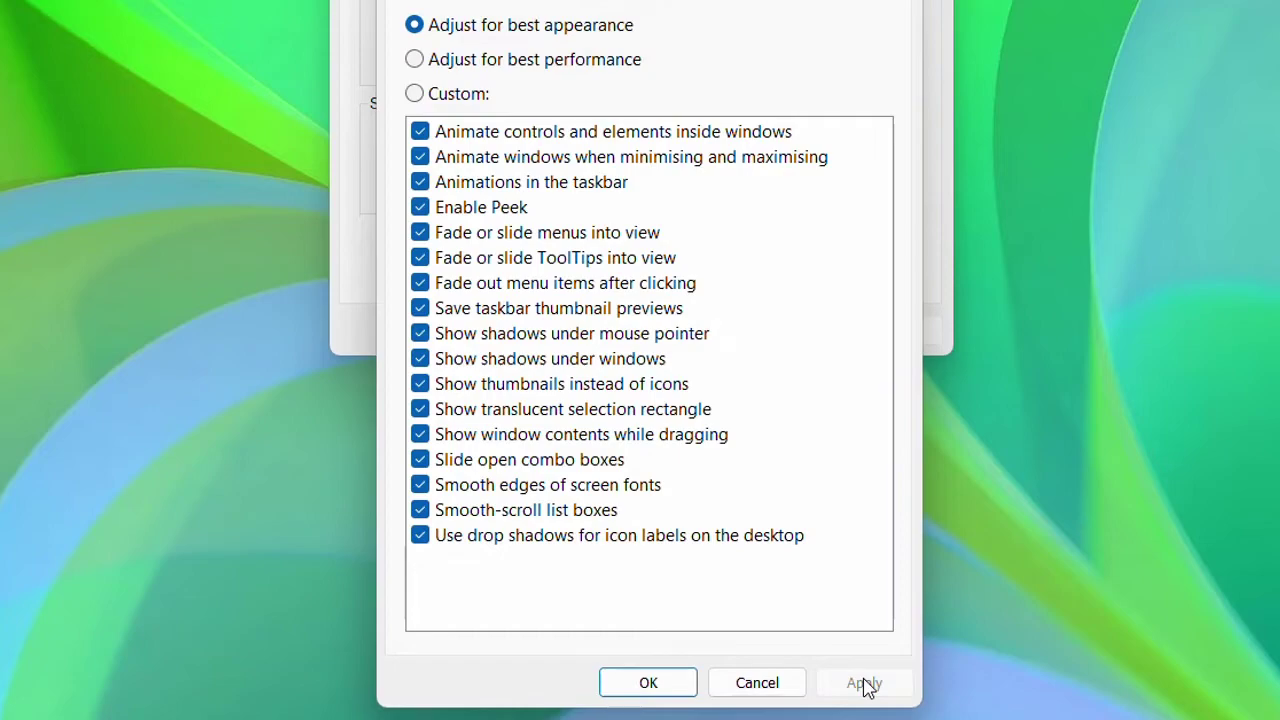
click(646, 684)
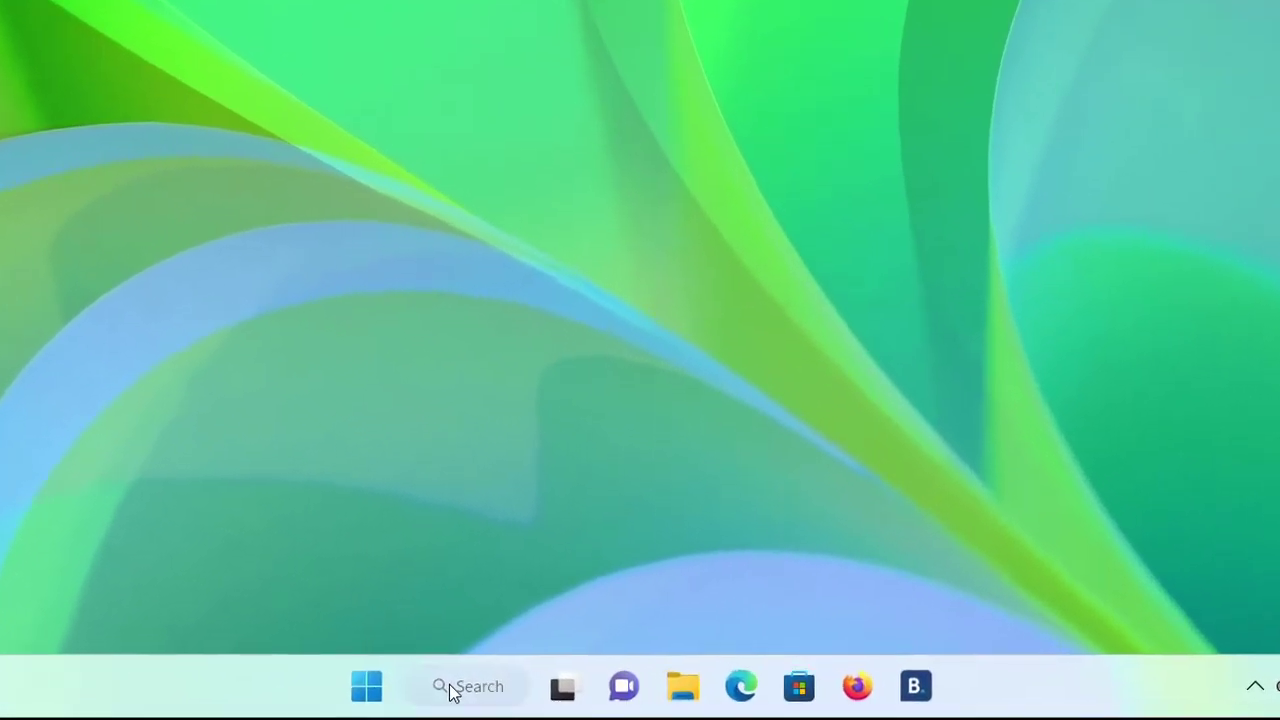
Search 'dev' to open Device Manager and scroll through its device categories.
click(521, 700)
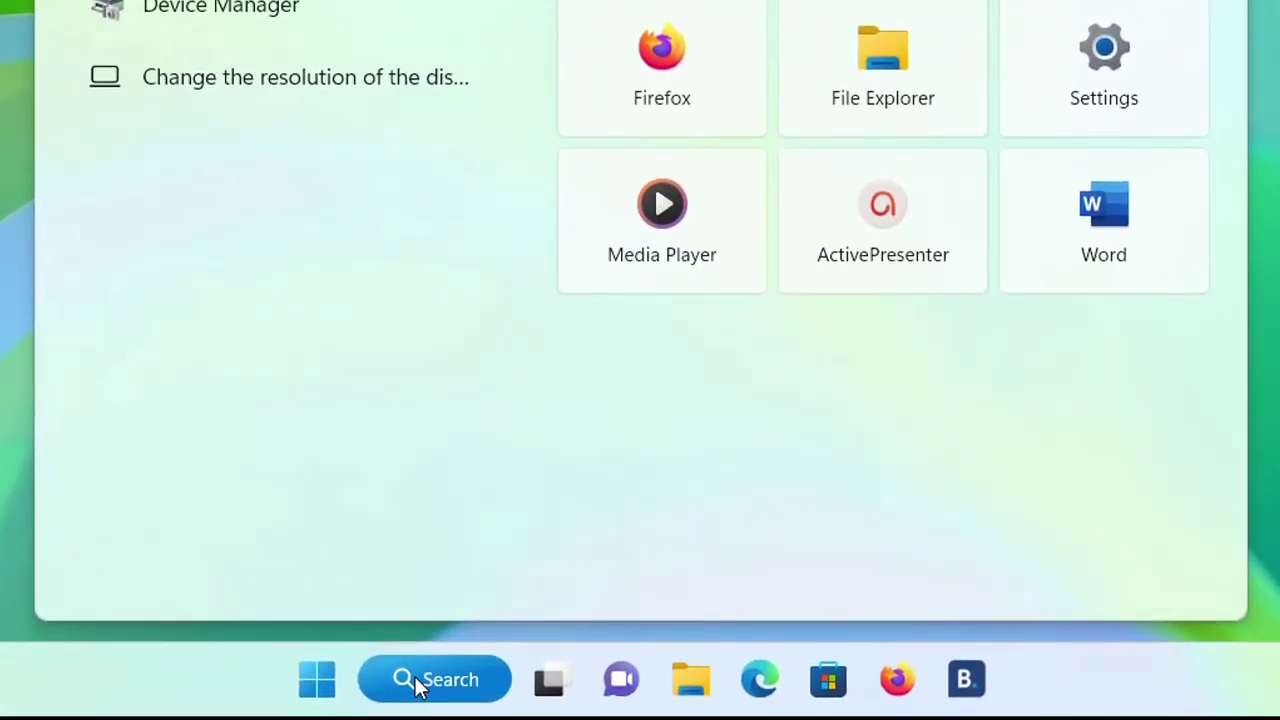
text(dev)
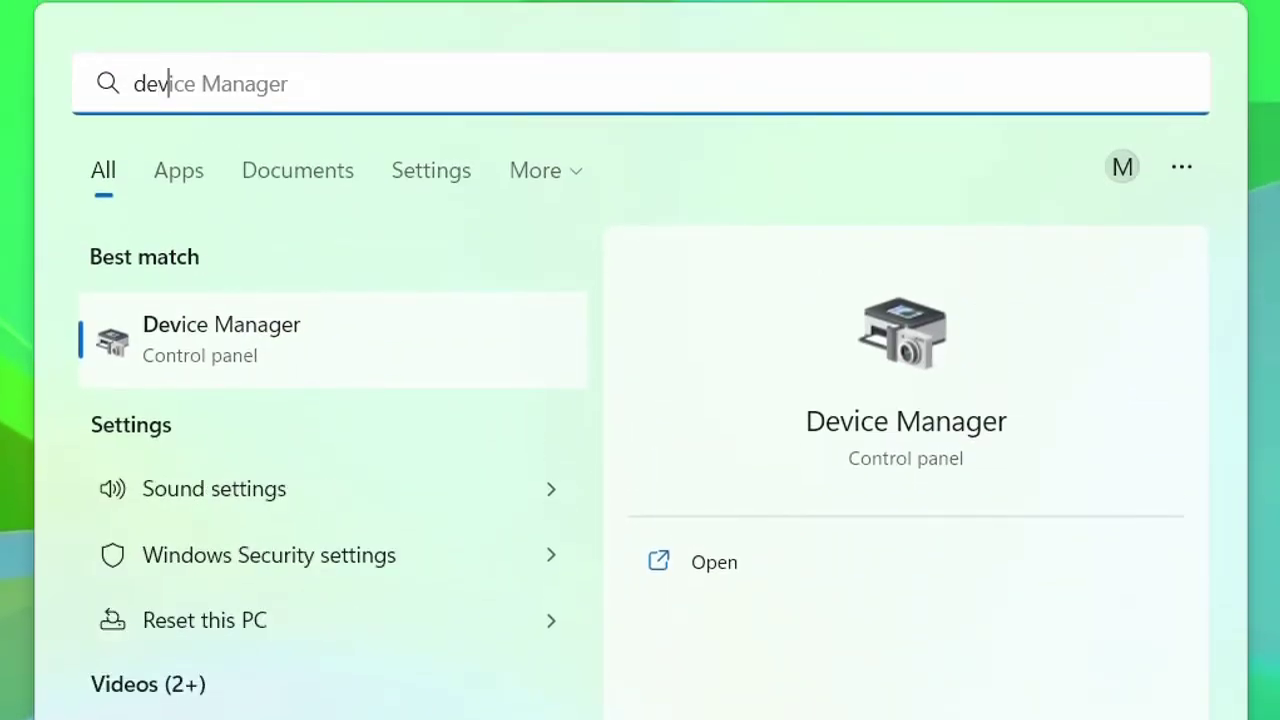
click(228, 369)
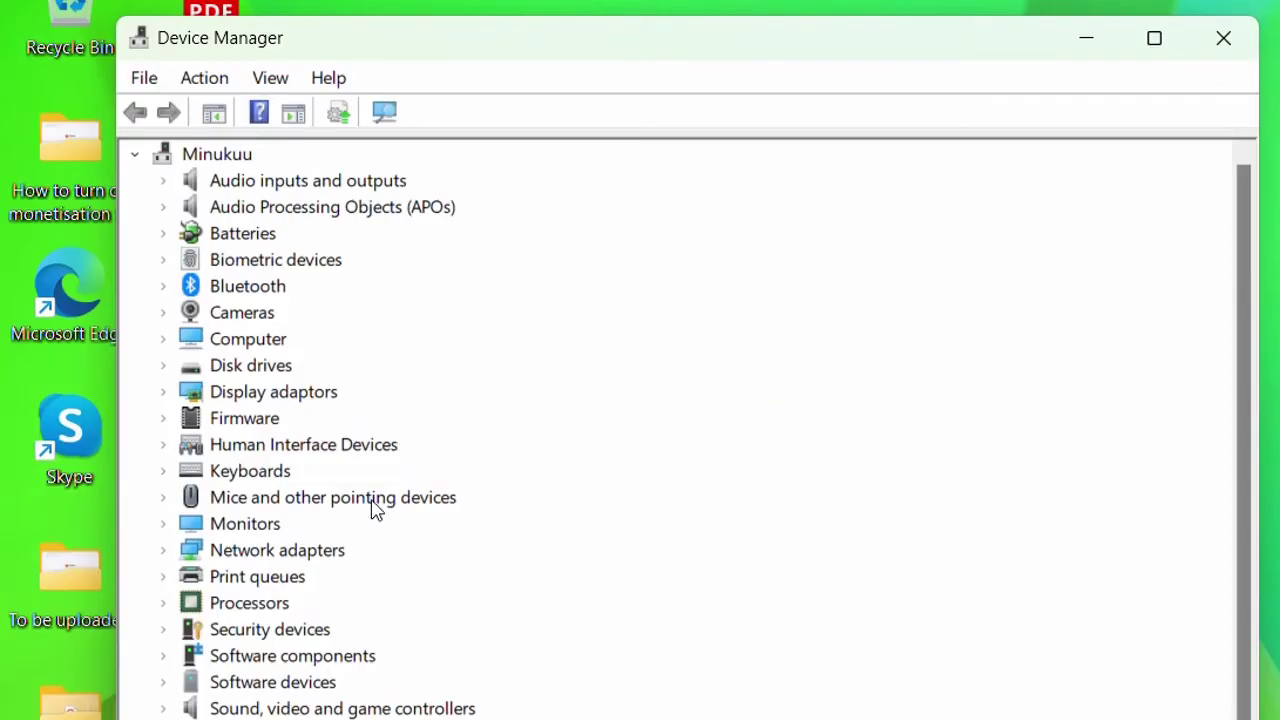
scroll(375, 509, down, 1)
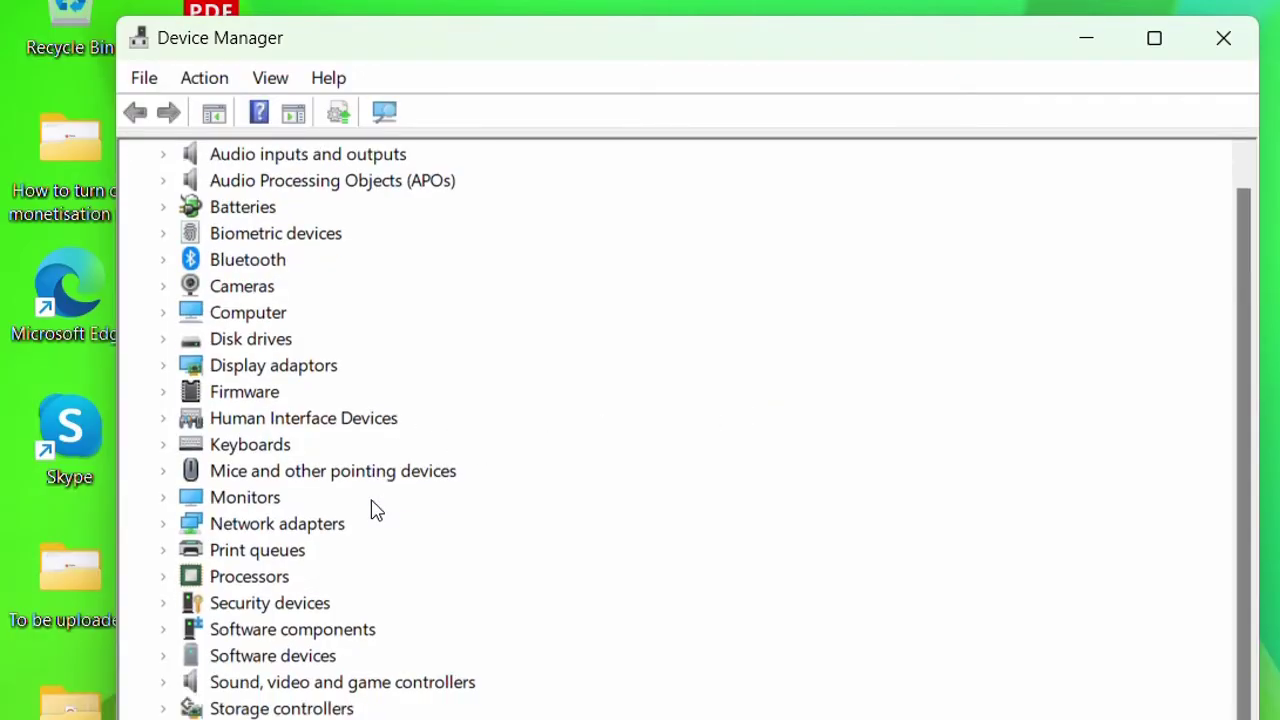
scroll(375, 509, up, 1)
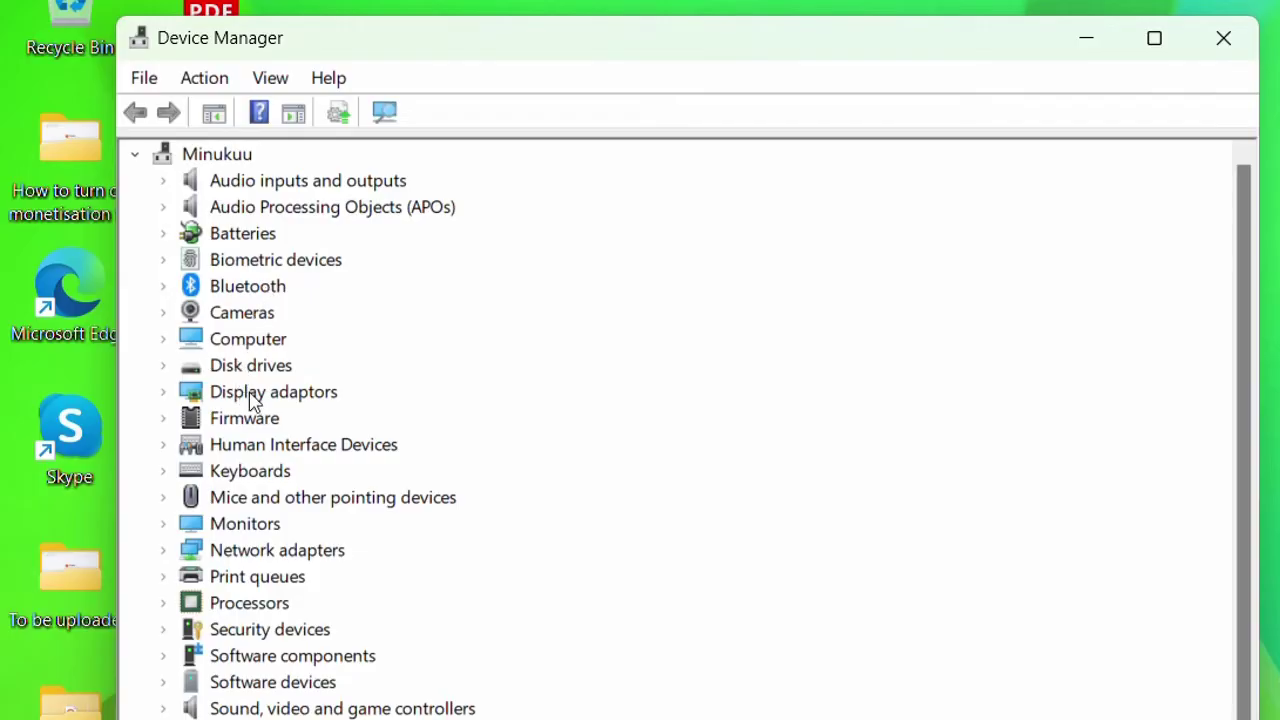
Run an automatic driver search for the Intel(R) Iris(R) Xe Graphics display adaptor.
click(164, 393)
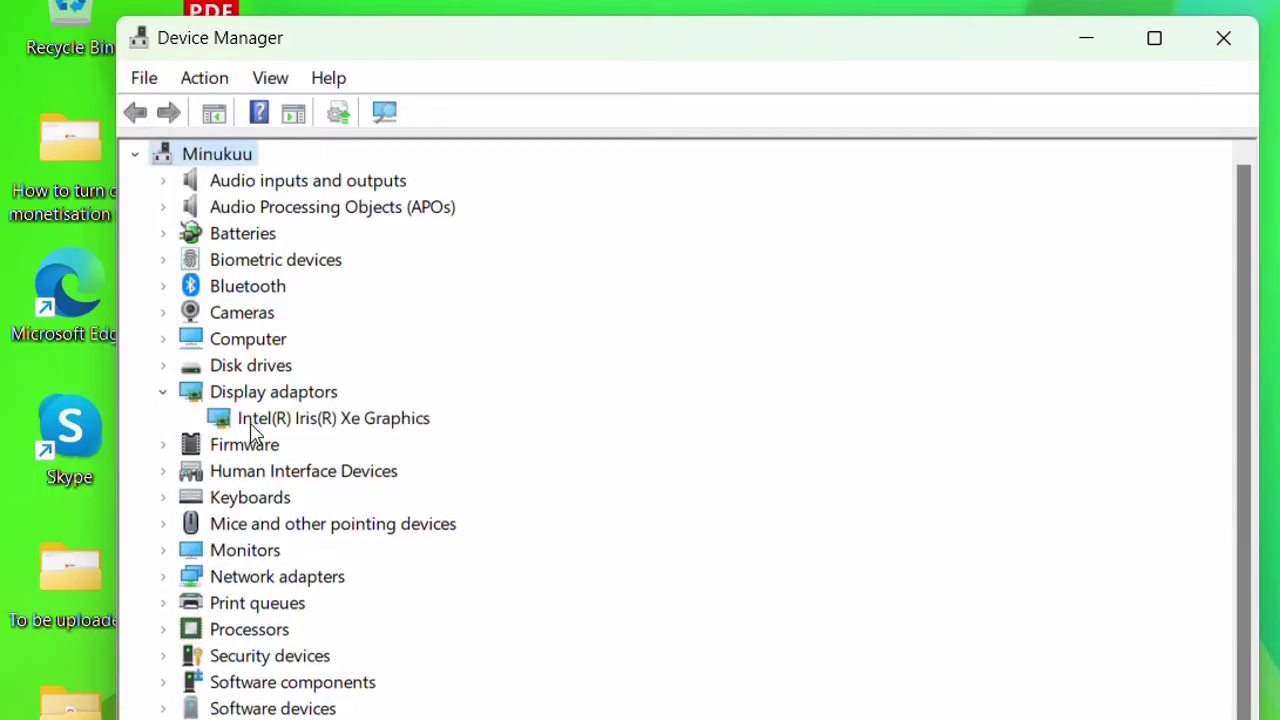
click(278, 425)
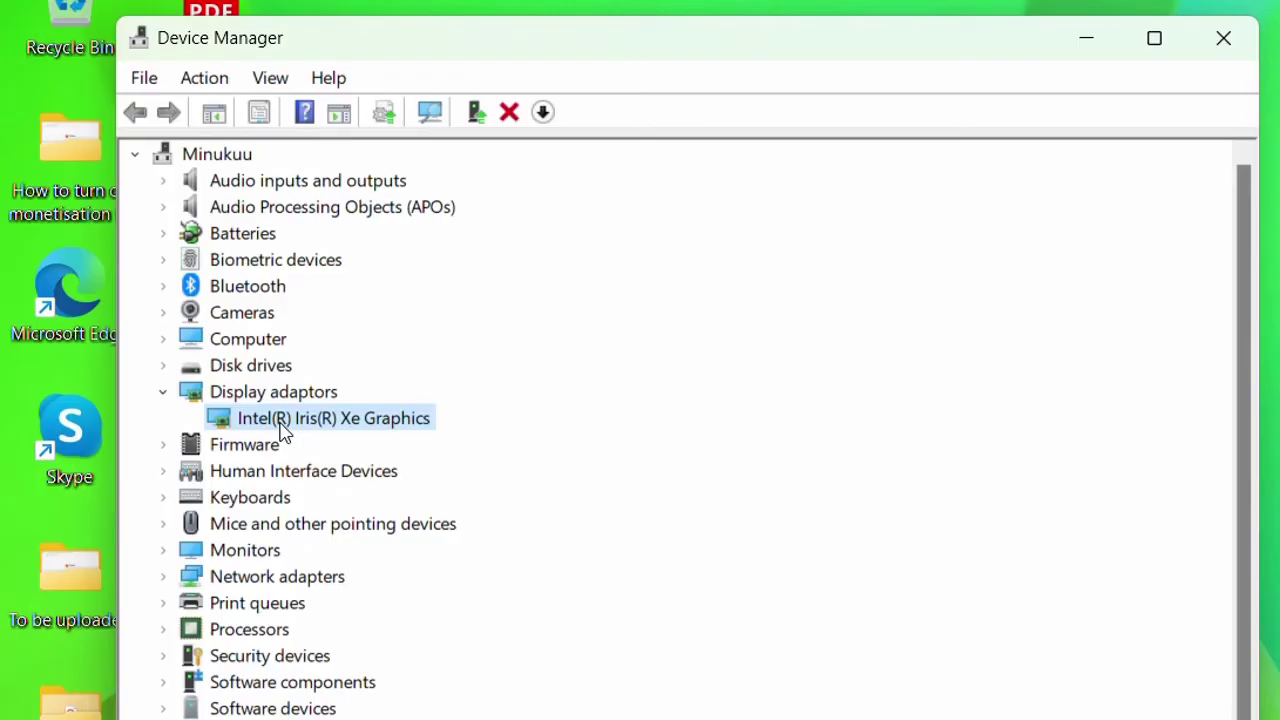
right_click(284, 430)
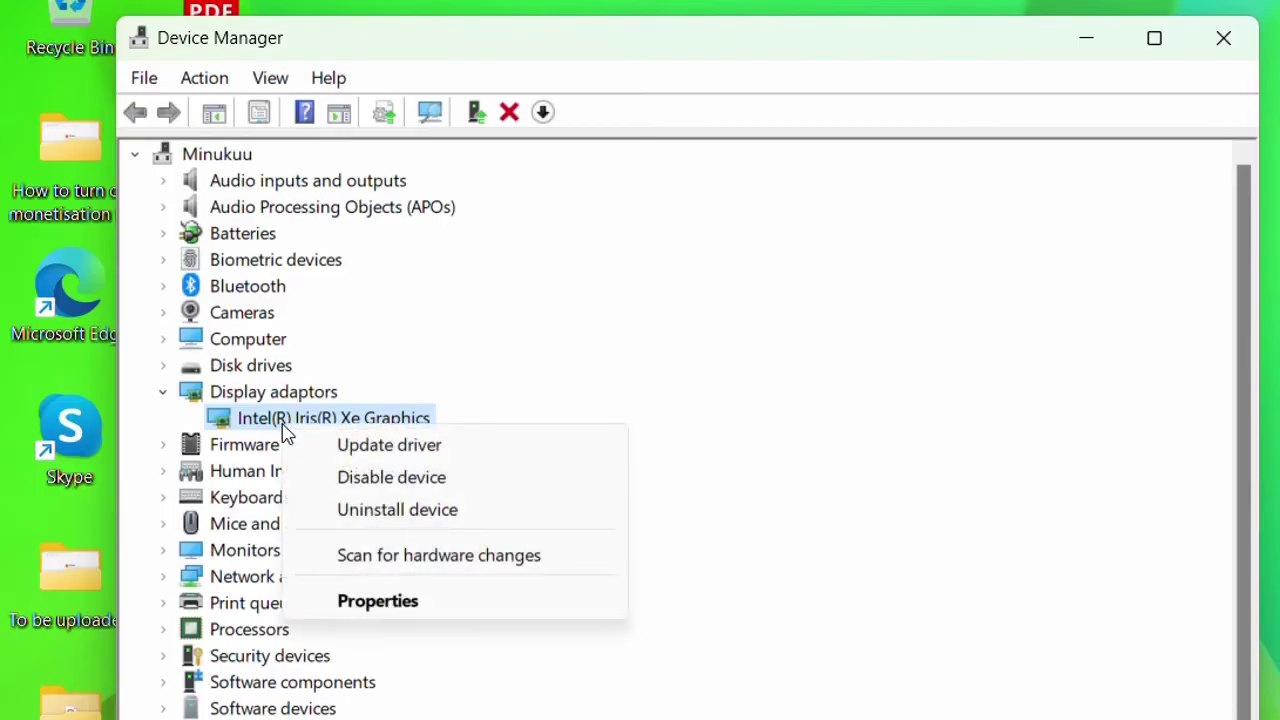
click(366, 455)
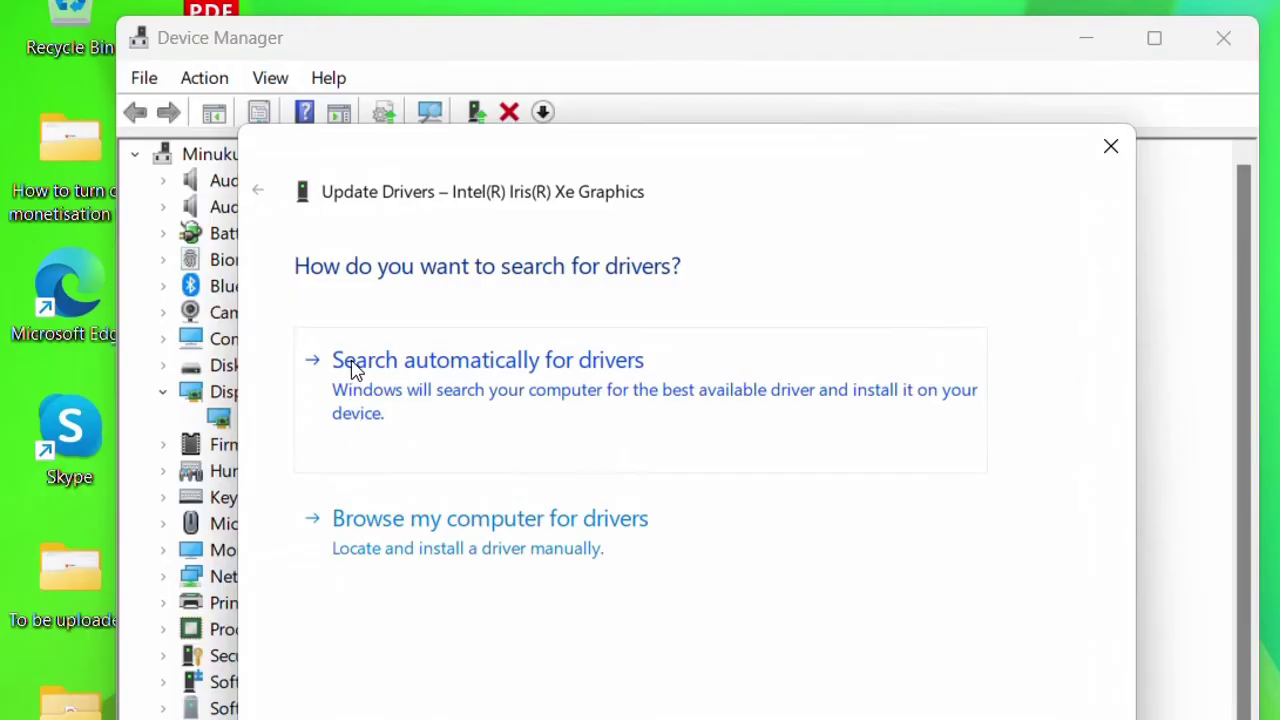
click(462, 398)
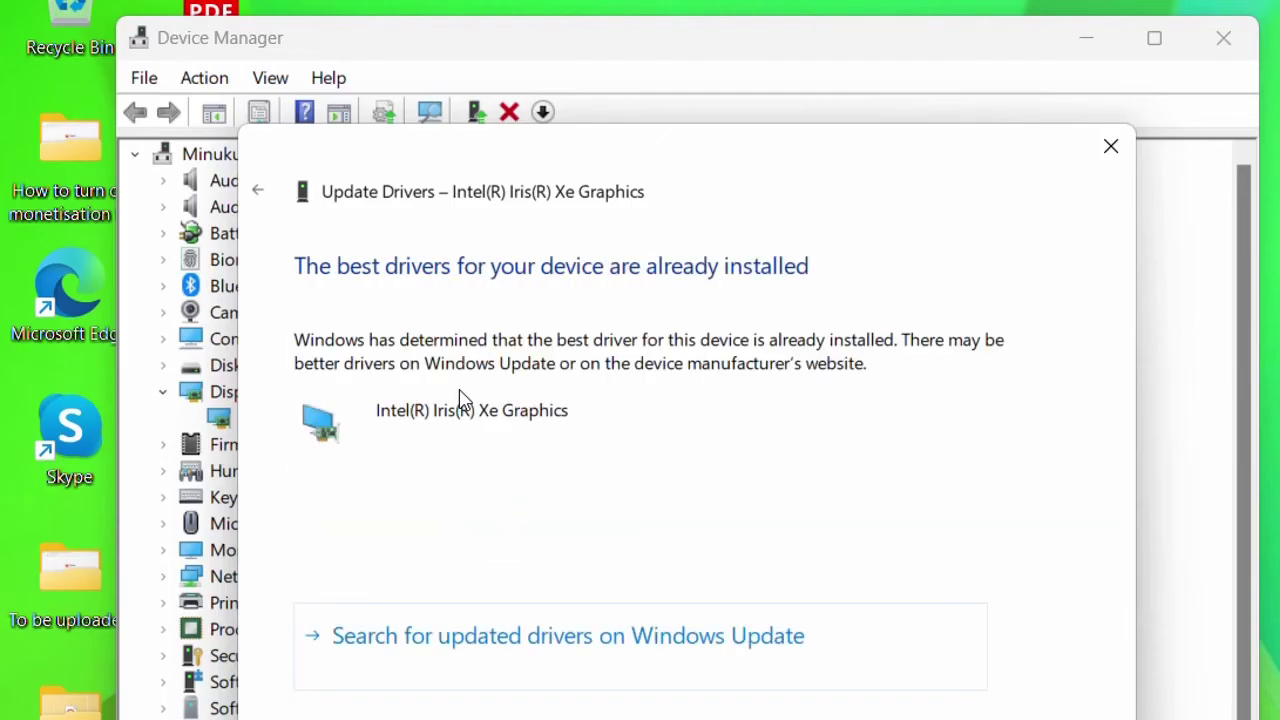
Go from the driver dialog to Windows Update and start a check for updates.
click(523, 654)
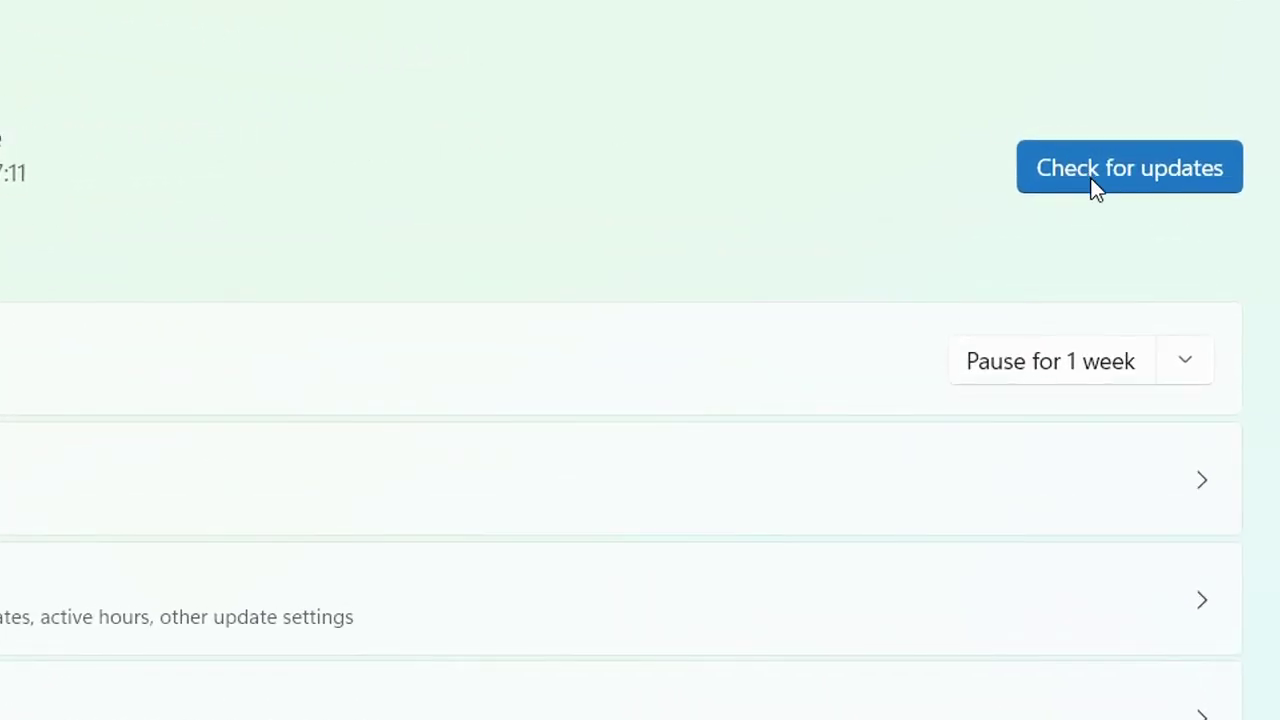
click(1093, 183)
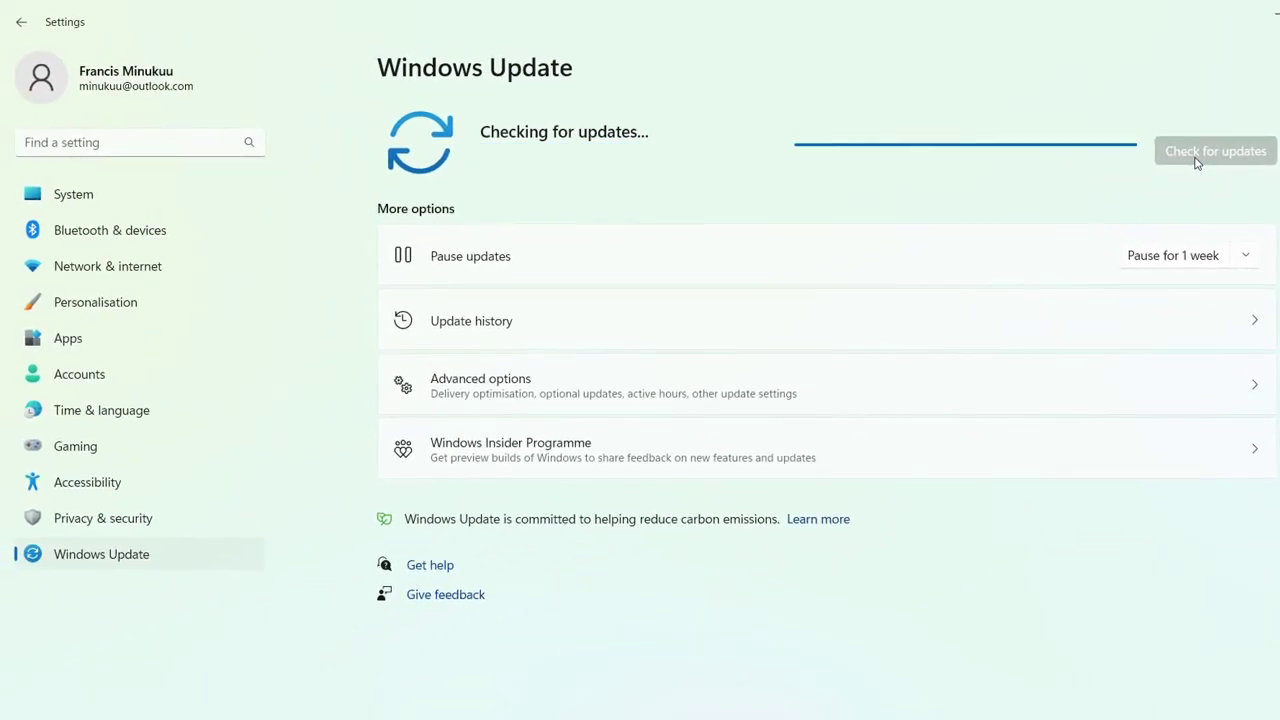